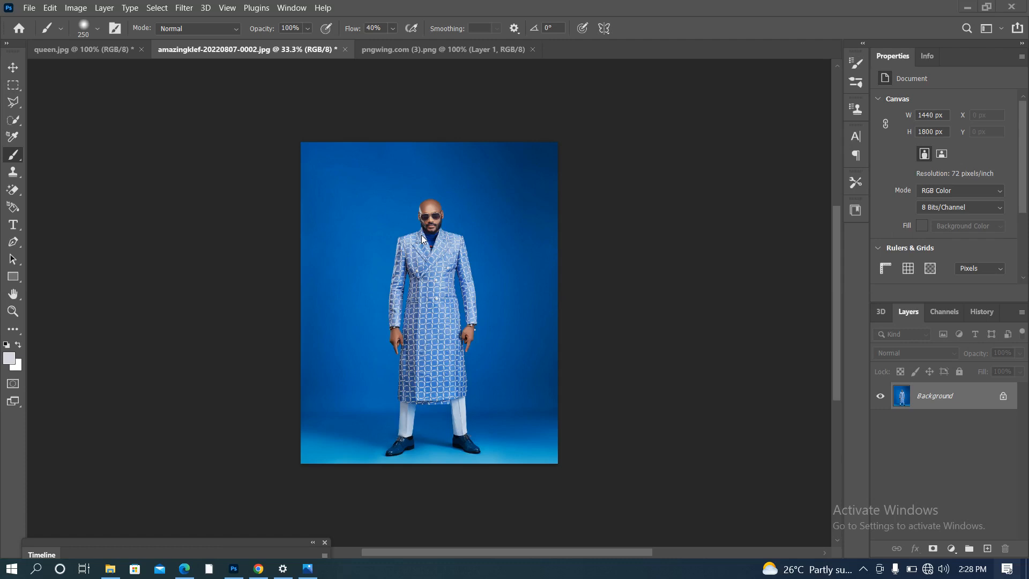
# Copy the white wings from the pngwing.com (3).png document into the man's portrait and place them over his upper body.
pyautogui.click(377, 47)
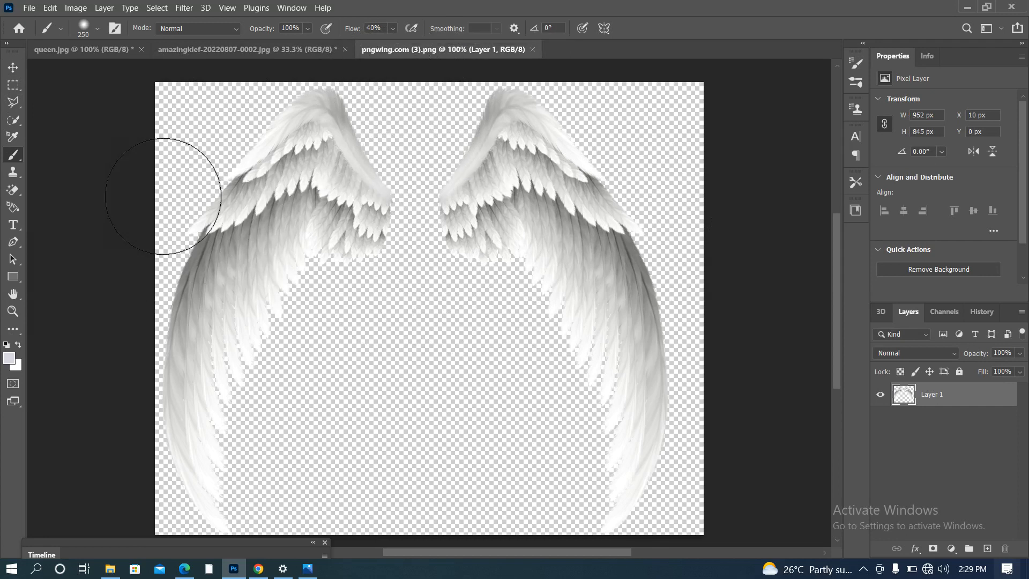
pyautogui.click(13, 68)
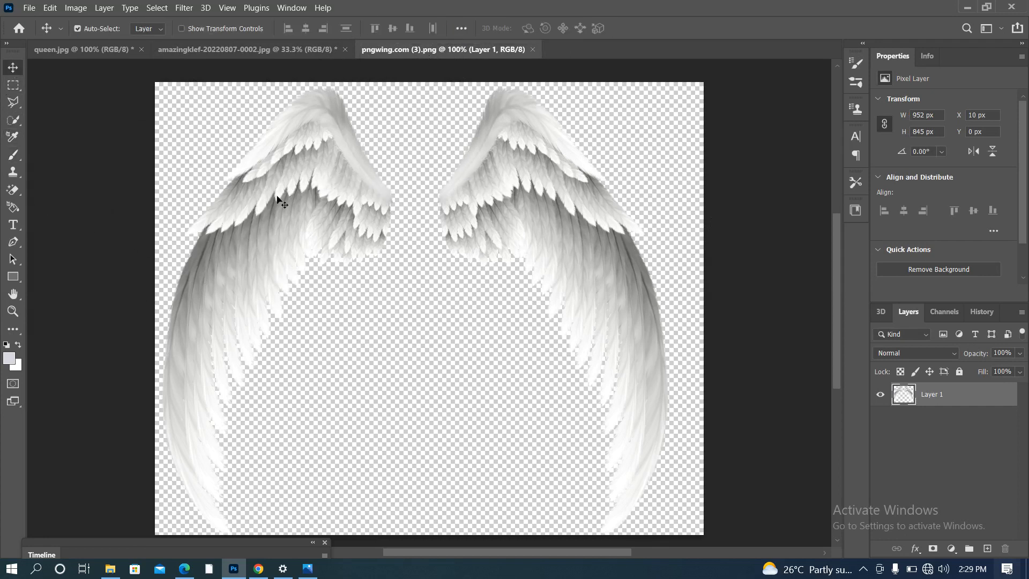
pyautogui.moveTo(315, 174); pyautogui.dragTo(250, 52)
pyautogui.moveTo(365, 195); pyautogui.dragTo(415, 260)
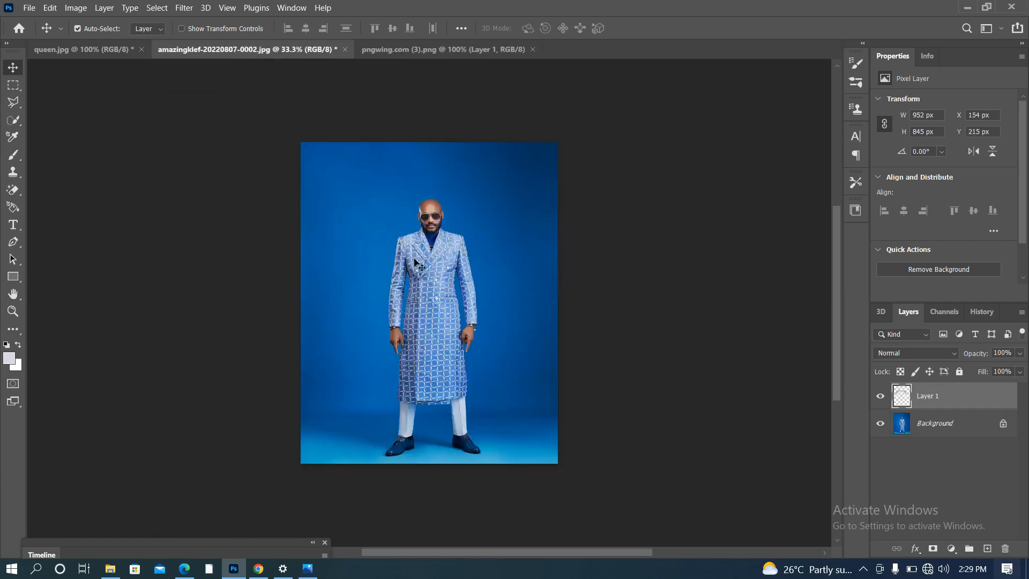
pyautogui.moveTo(454, 225); pyautogui.dragTo(470, 270)
# Scale the wings up proportionally to about 133% and centre them horizontally on the man's torso.
pyautogui.press('ctrl')
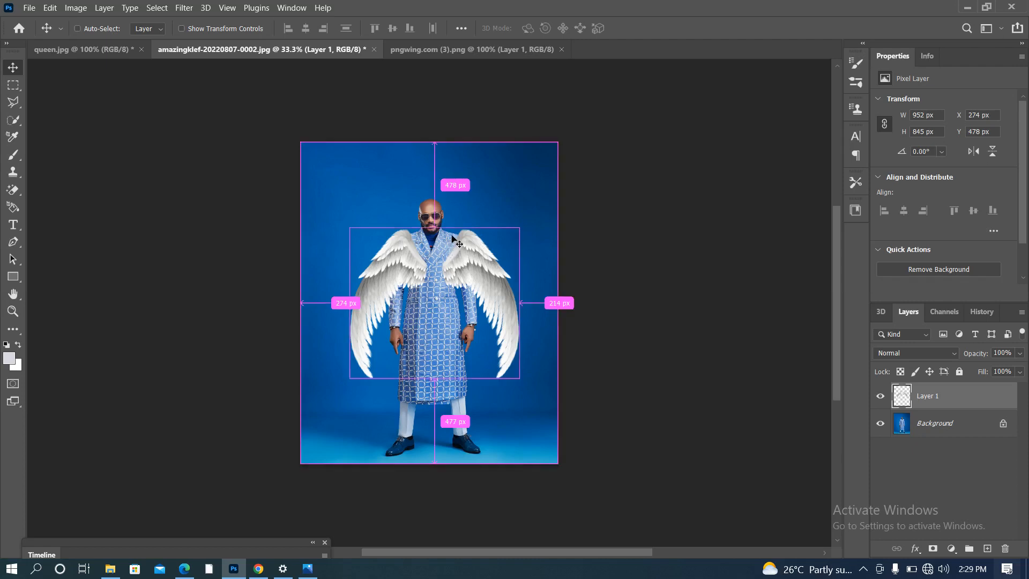
pyautogui.hotkey('ctrl', 't')
pyautogui.moveTo(519, 228); pyautogui.dragTo(545, 206)
pyautogui.moveTo(454, 303); pyautogui.dragTo(428, 303)
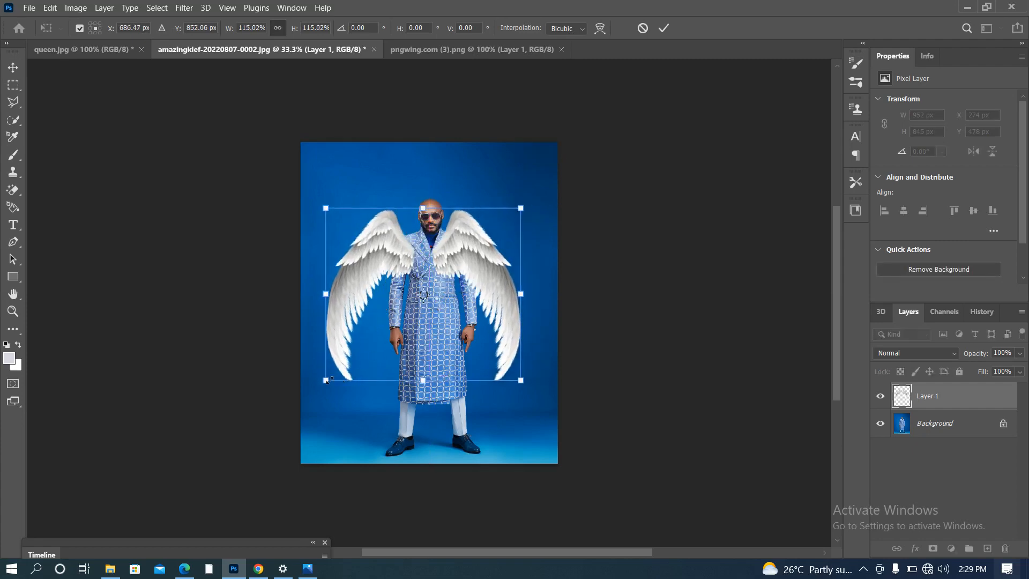
pyautogui.moveTo(326, 380); pyautogui.dragTo(315, 390)
pyautogui.moveTo(434, 324)
pyautogui.mouseDown()
pyautogui.moveTo(453, 322)
pyautogui.moveTo(444, 321)
pyautogui.mouseUp()
pyautogui.moveTo(427, 205); pyautogui.dragTo(427, 191)
pyautogui.moveTo(425, 249); pyautogui.dragTo(426, 272)
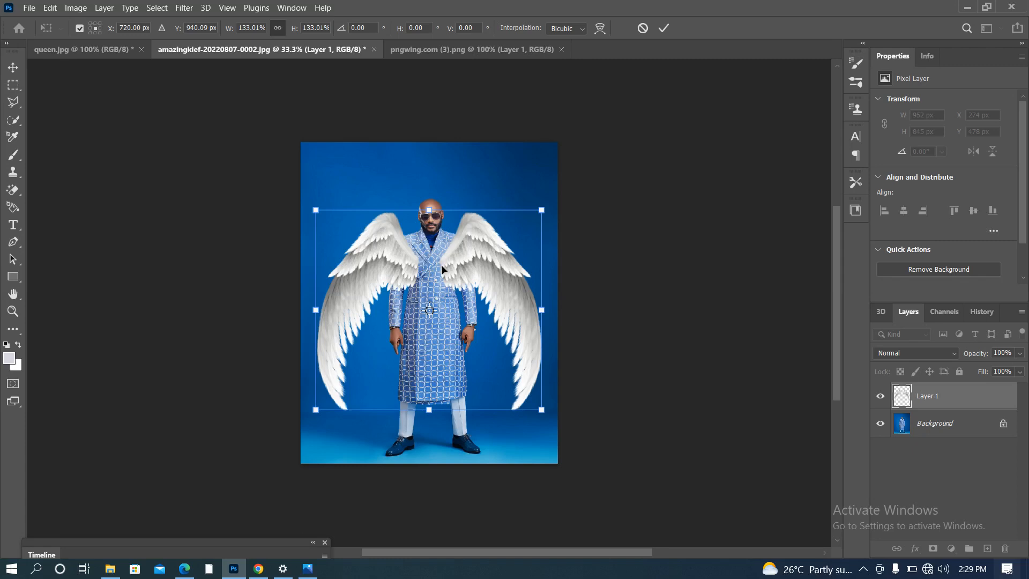
# Fine-tune the enlarged wings' position by nudging them 6 px downward, and apply the transform.
pyautogui.press('Right')
pyautogui.press('Right')
pyautogui.press('Right')
pyautogui.press('Right')
pyautogui.press('Right')
pyautogui.press('Right')
pyautogui.press('Down')
pyautogui.press('Down')
pyautogui.press('Down')
pyautogui.press('Down')
pyautogui.press('Down')
pyautogui.press('Down')
pyautogui.press('Left')
pyautogui.press('Left')
pyautogui.press('Left')
pyautogui.press('Left')
pyautogui.press('Left')
pyautogui.press('Left')
pyautogui.press('Left')
pyautogui.press('Left')
pyautogui.press('Left')
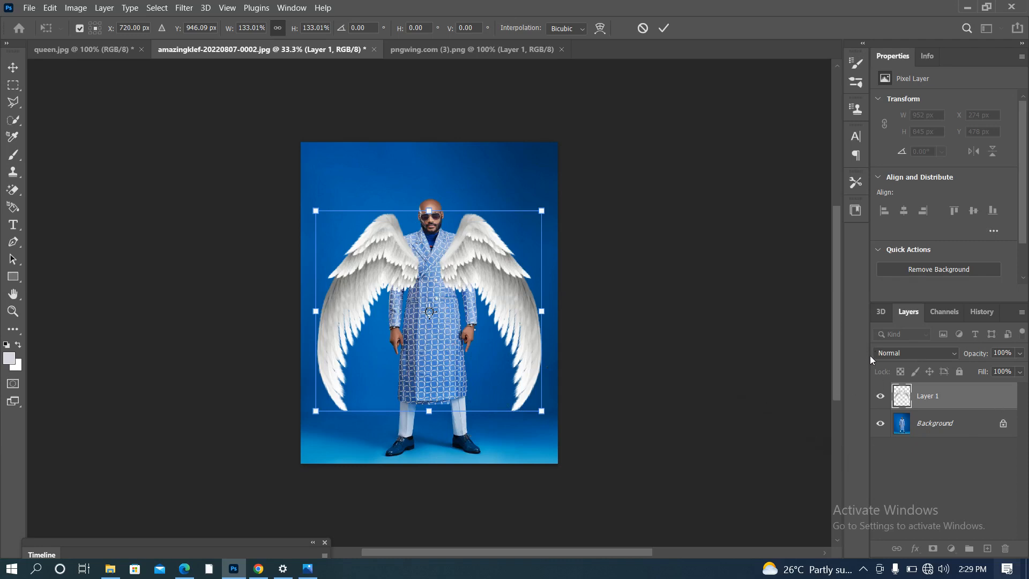
pyautogui.click(663, 28)
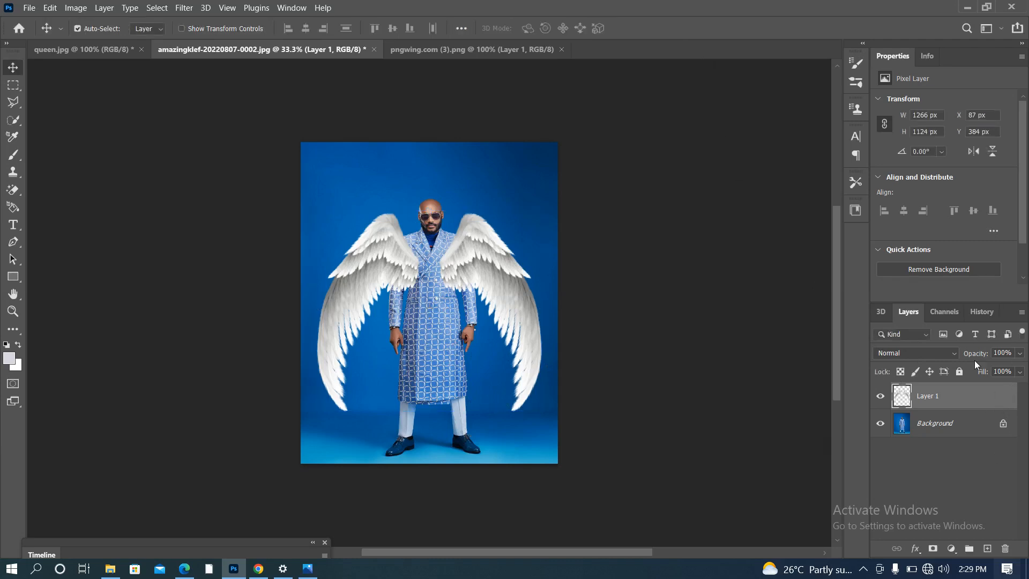
# Add a layer mask to the wings layer and paint out the right wing's inner feathers over the chest with a 125 px black brush.
pyautogui.click(932, 549)
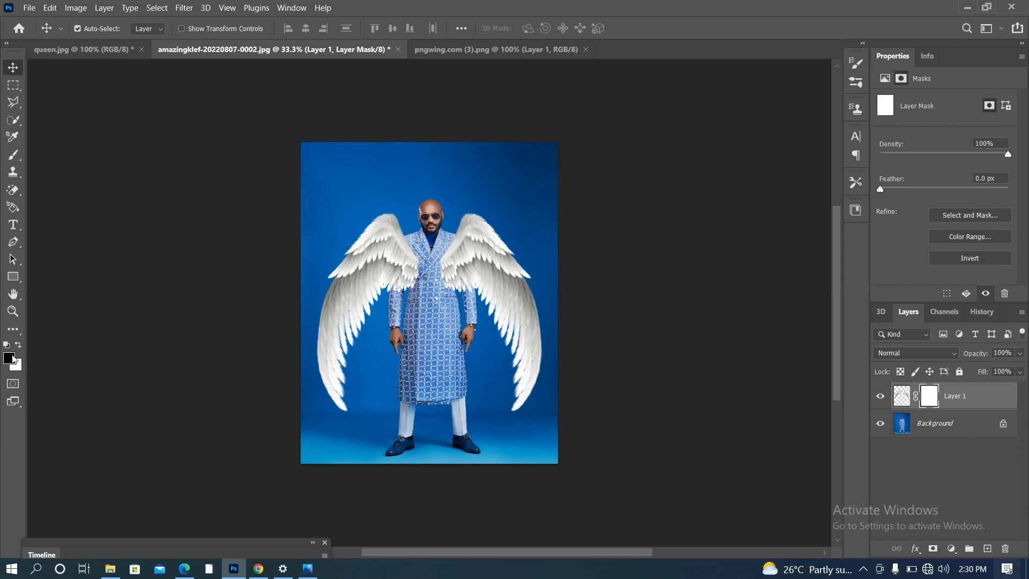
pyautogui.click(13, 155)
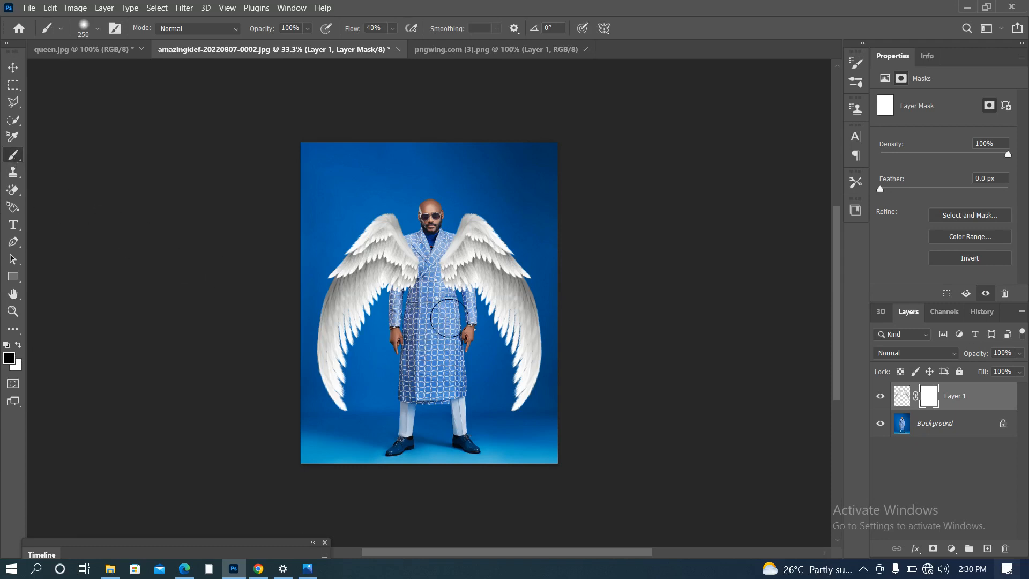
pyautogui.press('[')
pyautogui.press('[')
pyautogui.press('[')
pyautogui.press('[')
pyautogui.moveTo(441, 256)
pyautogui.mouseDown()
pyautogui.moveTo(440, 292)
pyautogui.moveTo(444, 248)
pyautogui.mouseUp()
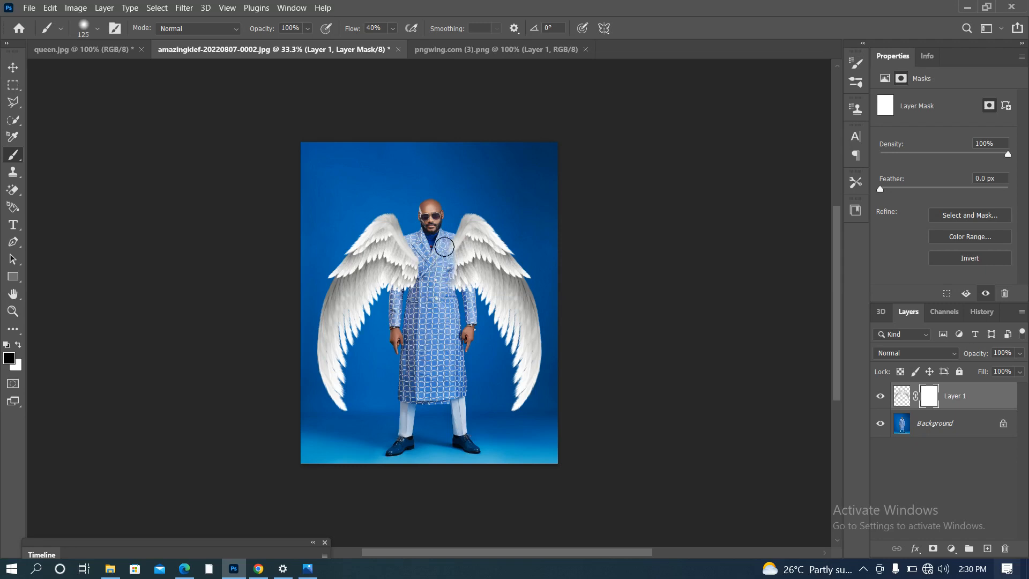
# Mask out the feathers covering the man's shoulders, chest and sleeves on both sides with an 80 px black brush.
pyautogui.press('[')
pyautogui.press('[')
pyautogui.moveTo(459, 240)
pyautogui.mouseDown()
pyautogui.moveTo(470, 299)
pyautogui.moveTo(461, 255)
pyautogui.moveTo(450, 255)
pyautogui.moveTo(457, 241)
pyautogui.moveTo(437, 251)
pyautogui.mouseUp()
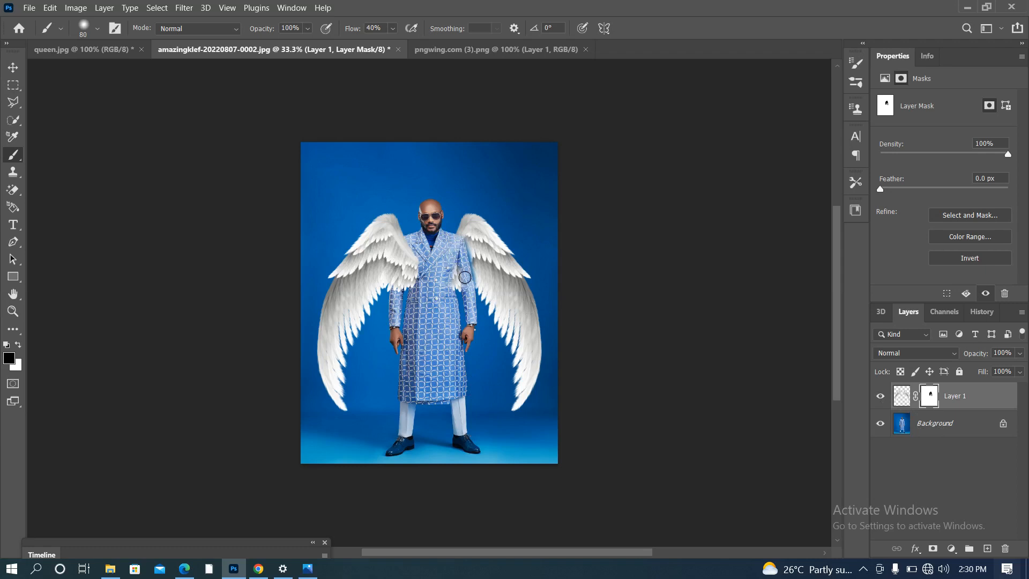
pyautogui.moveTo(428, 255)
pyautogui.mouseDown()
pyautogui.moveTo(394, 289)
pyautogui.moveTo(407, 240)
pyautogui.moveTo(398, 260)
pyautogui.moveTo(398, 285)
pyautogui.moveTo(403, 246)
pyautogui.moveTo(412, 302)
pyautogui.mouseUp()
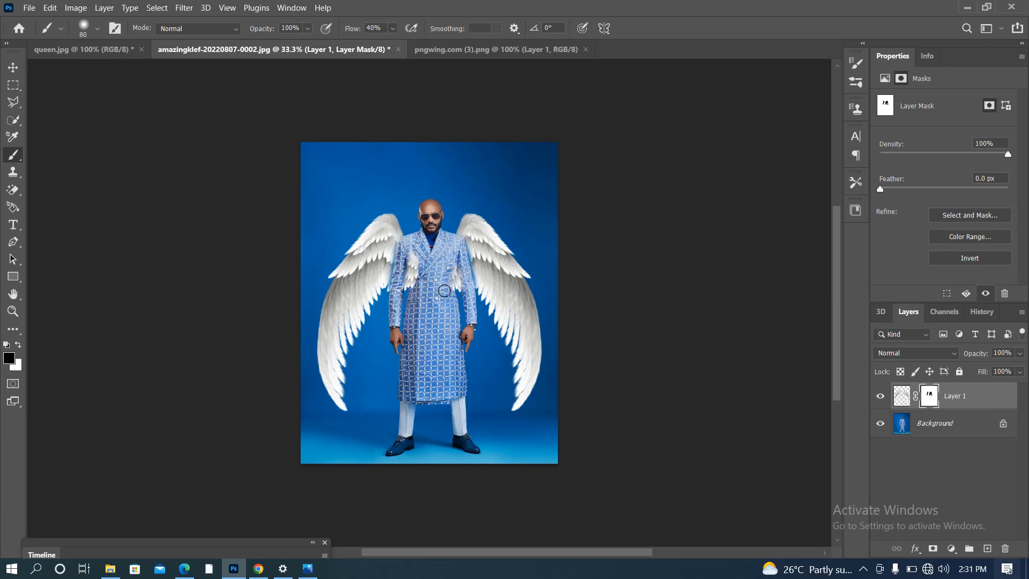
pyautogui.moveTo(416, 251); pyautogui.dragTo(416, 282)
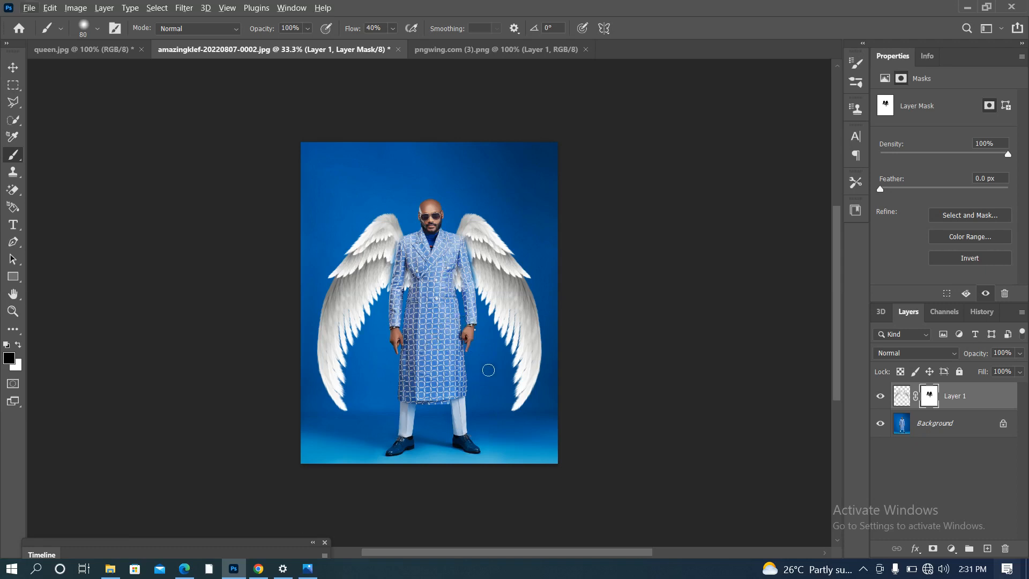
# Scale the masked wings down to about 96.4%, keeping them centred behind the man, and apply the transform.
pyautogui.hotkey('ctrl', 't')
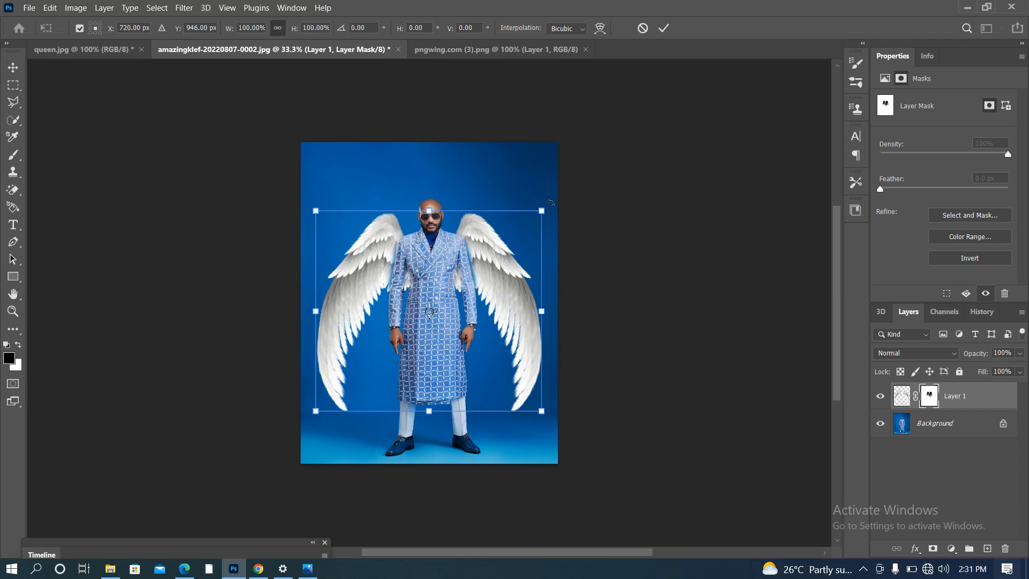
pyautogui.moveTo(532, 216); pyautogui.dragTo(550, 226)
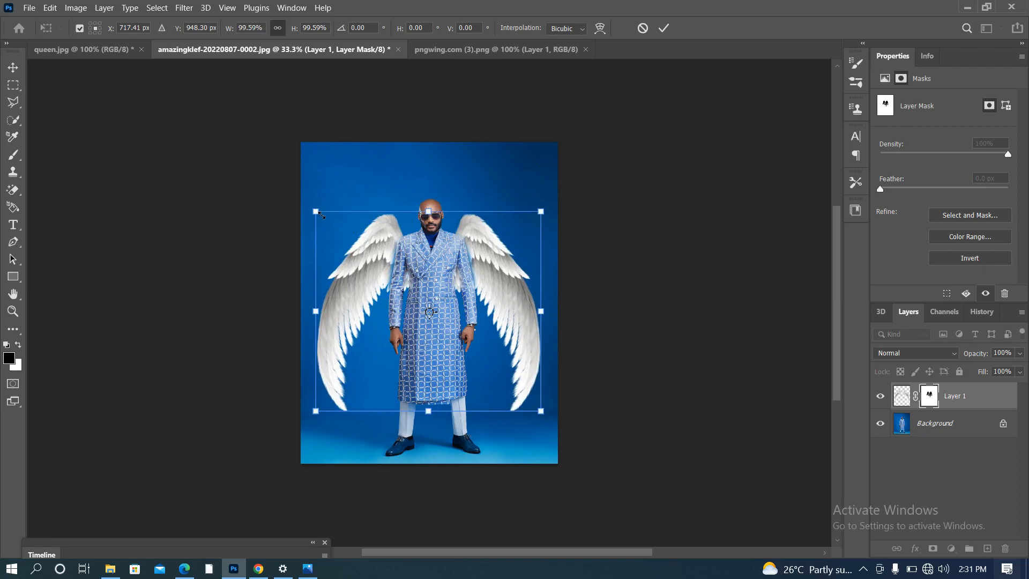
pyautogui.moveTo(318, 212); pyautogui.dragTo(320, 215)
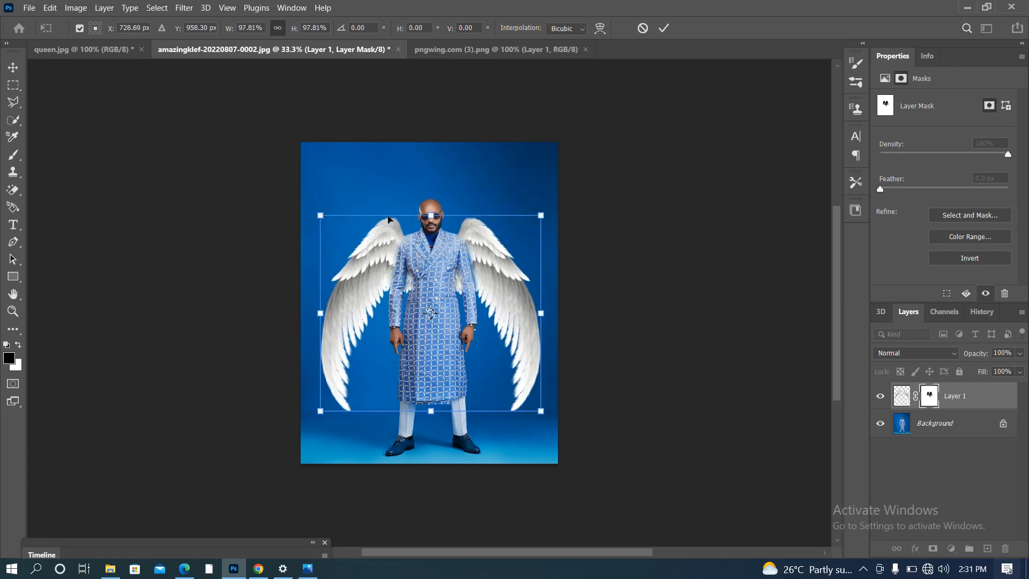
pyautogui.moveTo(538, 217); pyautogui.dragTo(536, 219)
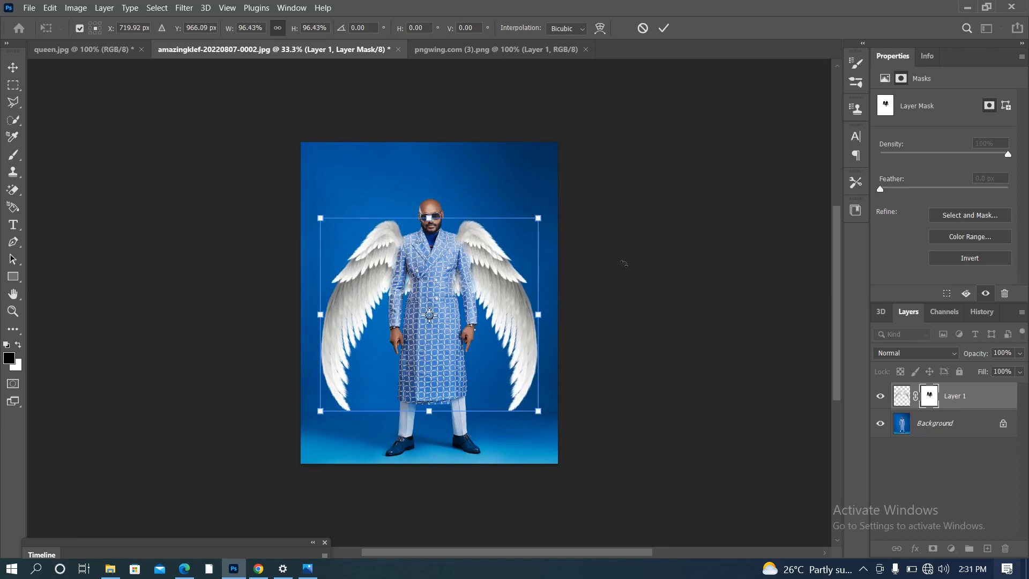
pyautogui.press('Return')
# Clean up the mask along the man's shoulders and sleeve edges with a 30 px black brush.
pyautogui.press('b')
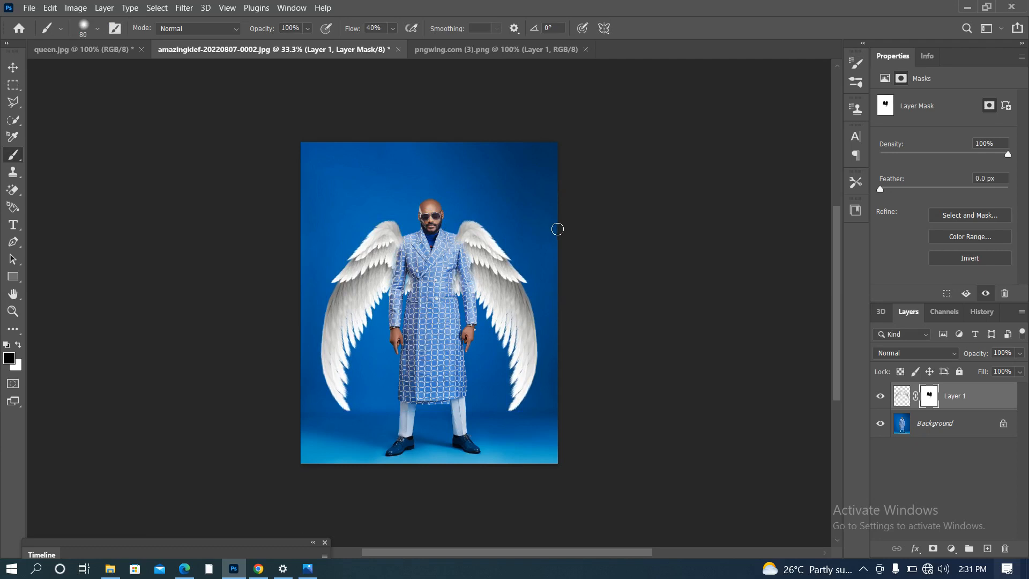
pyautogui.hotkey('ctrl', '+')
pyautogui.hotkey('ctrl', '+')
pyautogui.hotkey('ctrl', '+')
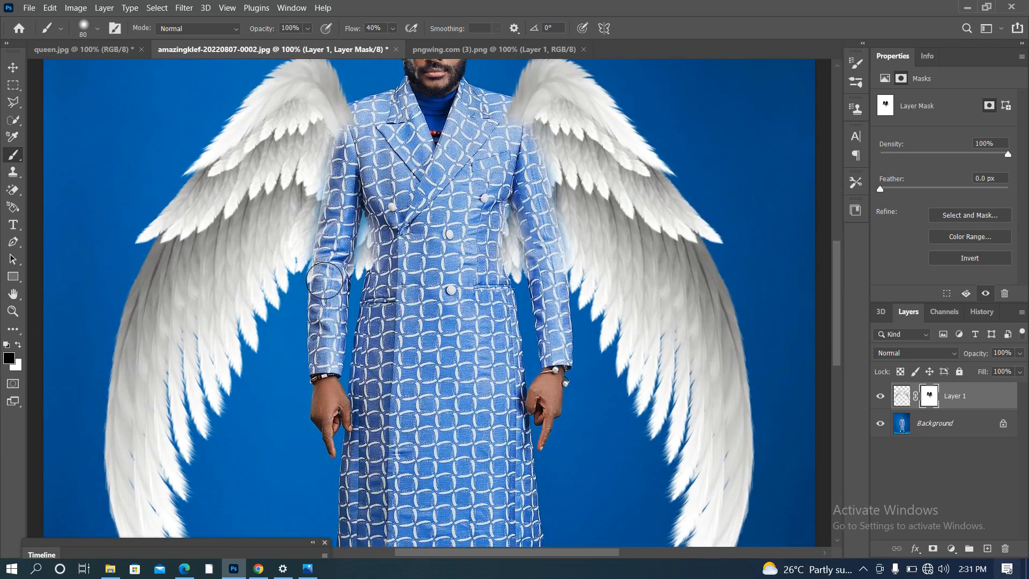
pyautogui.press('[')
pyautogui.press('[')
pyautogui.press('[')
pyautogui.press('[')
pyautogui.press('[')
pyautogui.moveTo(359, 111); pyautogui.dragTo(344, 136)
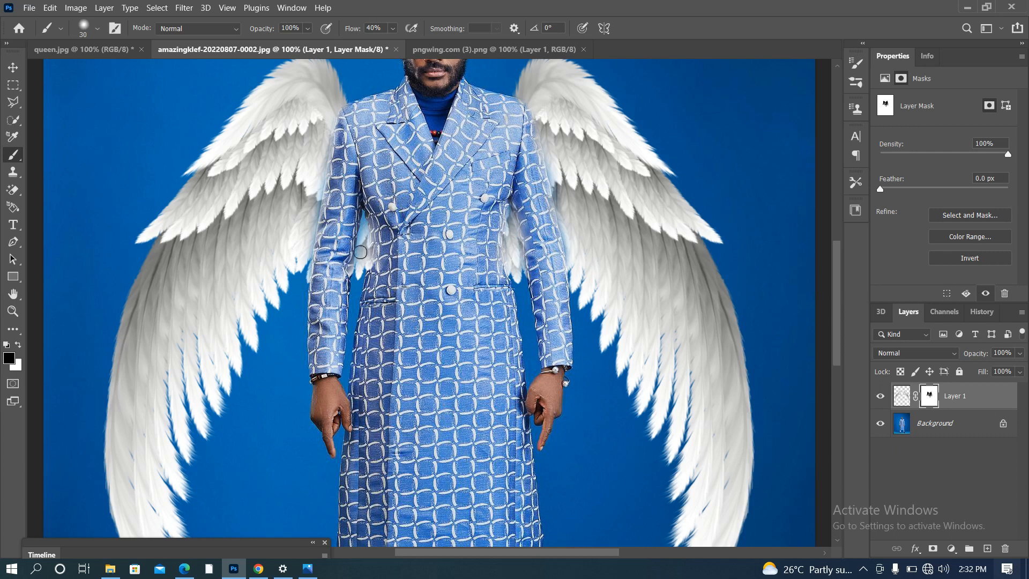
# Paint white on the mask with the 30 px brush to restore feathers between arm and torso and beside the right sleeve.
pyautogui.click(17, 345)
pyautogui.moveTo(365, 248); pyautogui.dragTo(364, 219)
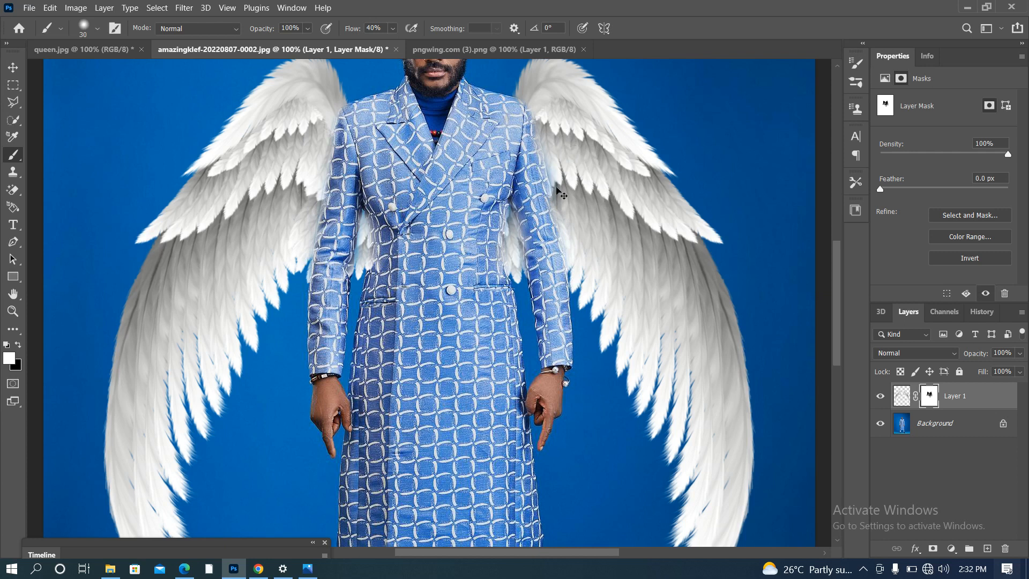
pyautogui.hotkey('ctrl', '-')
pyautogui.hotkey('ctrl', '-')
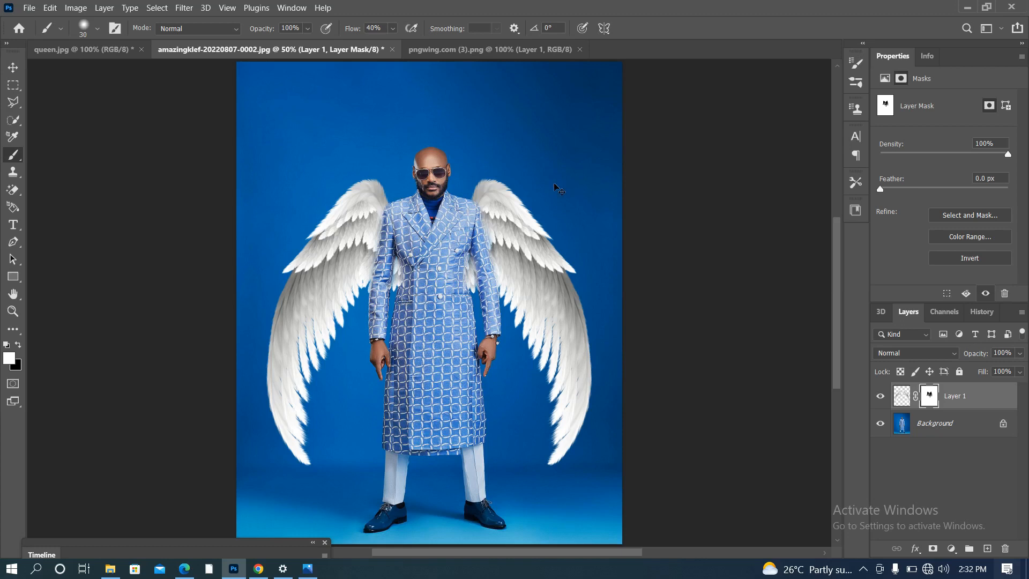
pyautogui.hotkey('ctrl', '-')
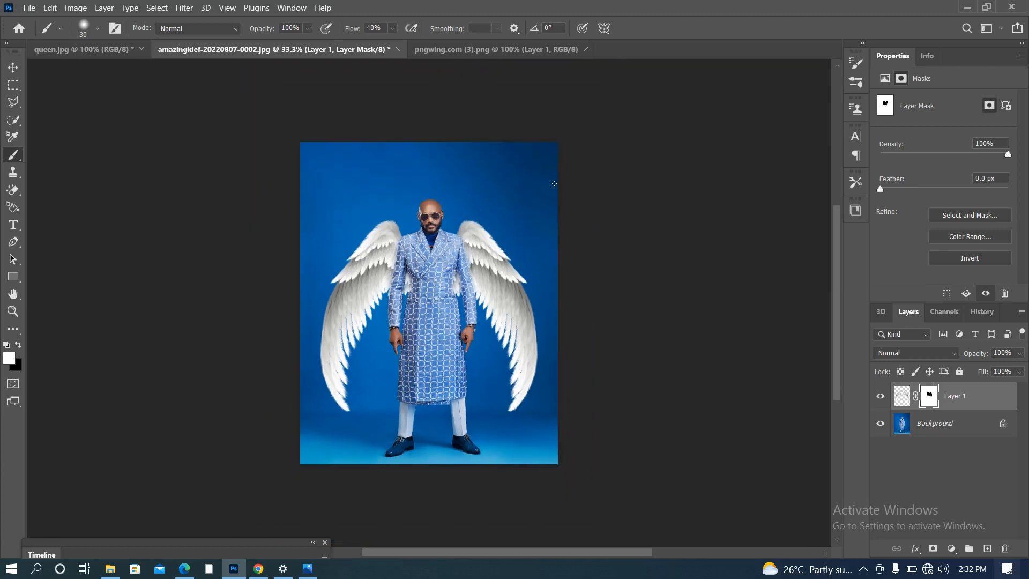
pyautogui.hotkey('ctrl', '1')
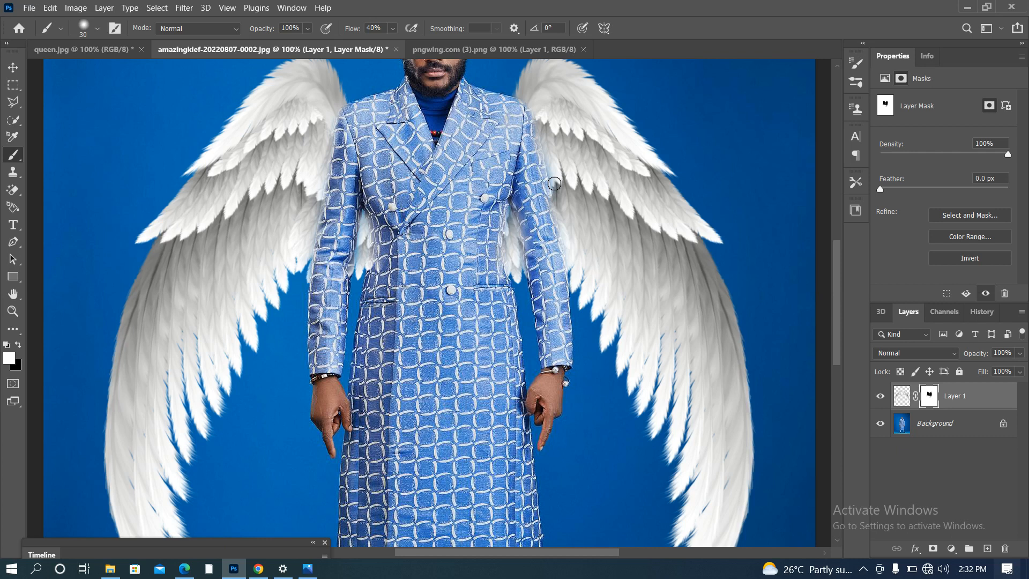
pyautogui.moveTo(551, 159)
pyautogui.mouseDown()
pyautogui.moveTo(553, 185)
pyautogui.moveTo(550, 153)
pyautogui.mouseUp()
pyautogui.scroll(1, 692, 250)
pyautogui.scroll(-1, 694, 249)
# Put the wings layer into a new layer group named Group 1 with Pass Through mode.
pyautogui.click(971, 395)
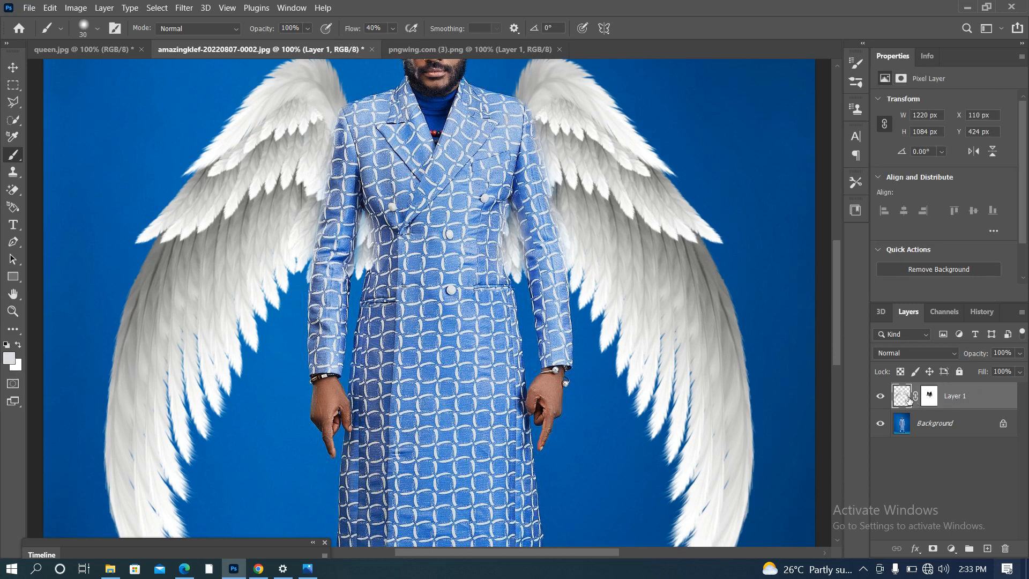
pyautogui.rightClick(975, 401)
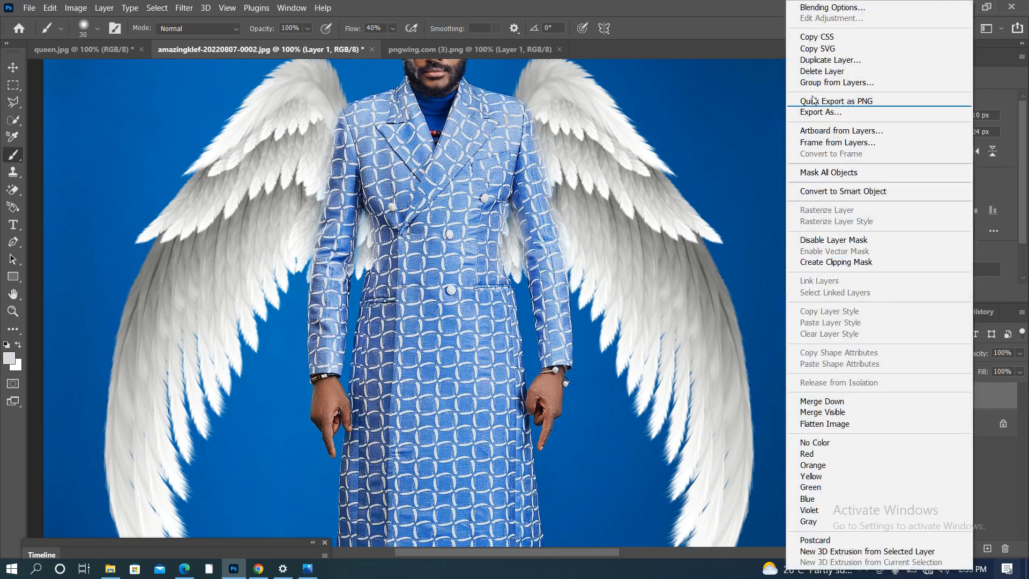
pyautogui.click(840, 83)
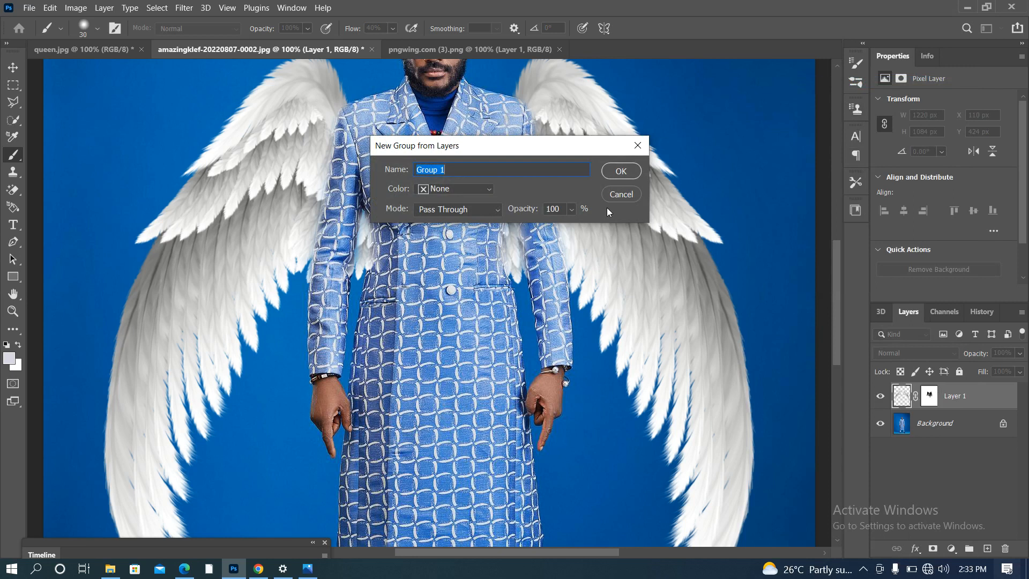
pyautogui.click(617, 171)
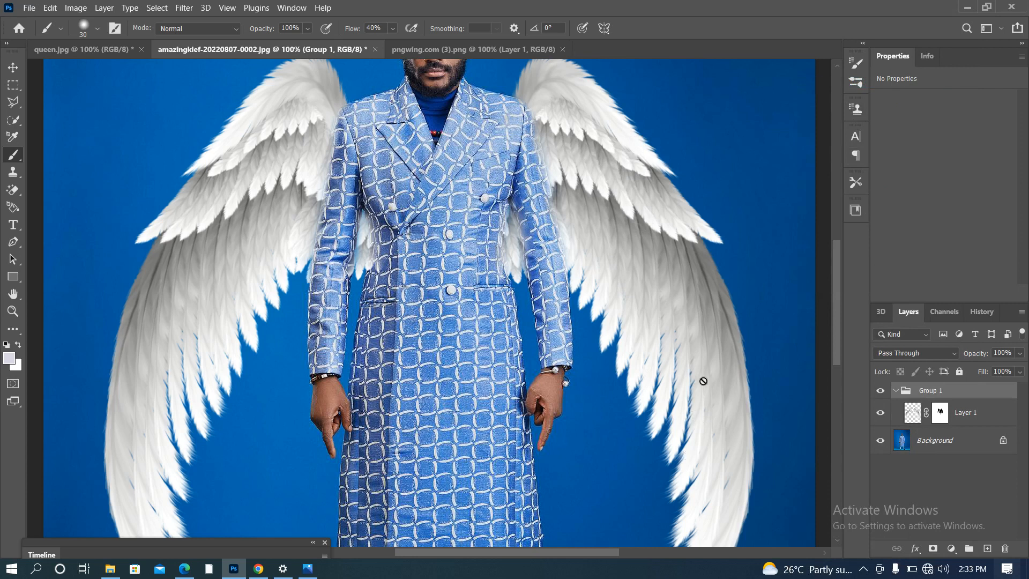
# Compare the portrait with and without the wings by toggling the visibility of the group and the wings layer.
pyautogui.hotkey('ctrl', '-')
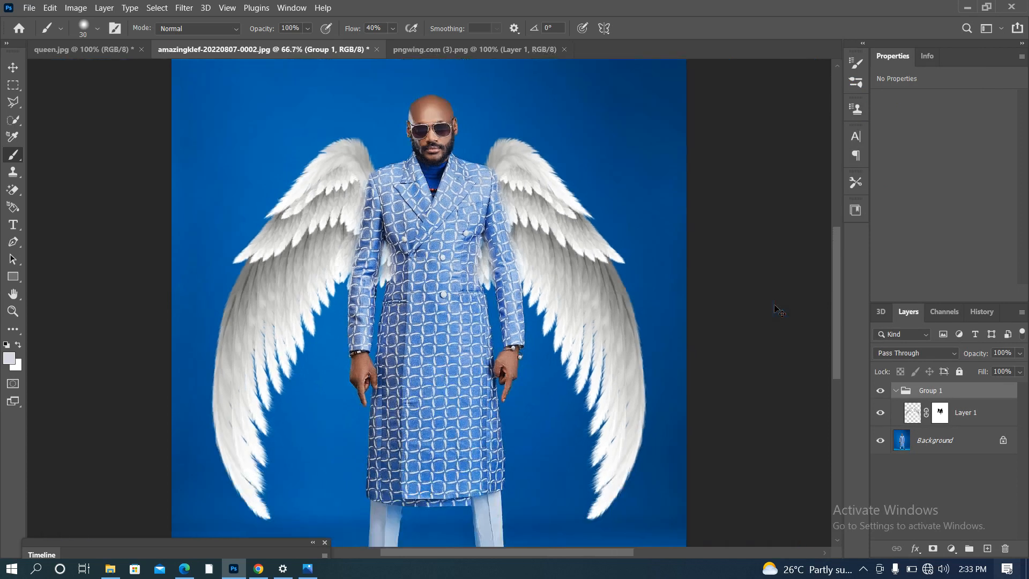
pyautogui.hotkey('ctrl', '-')
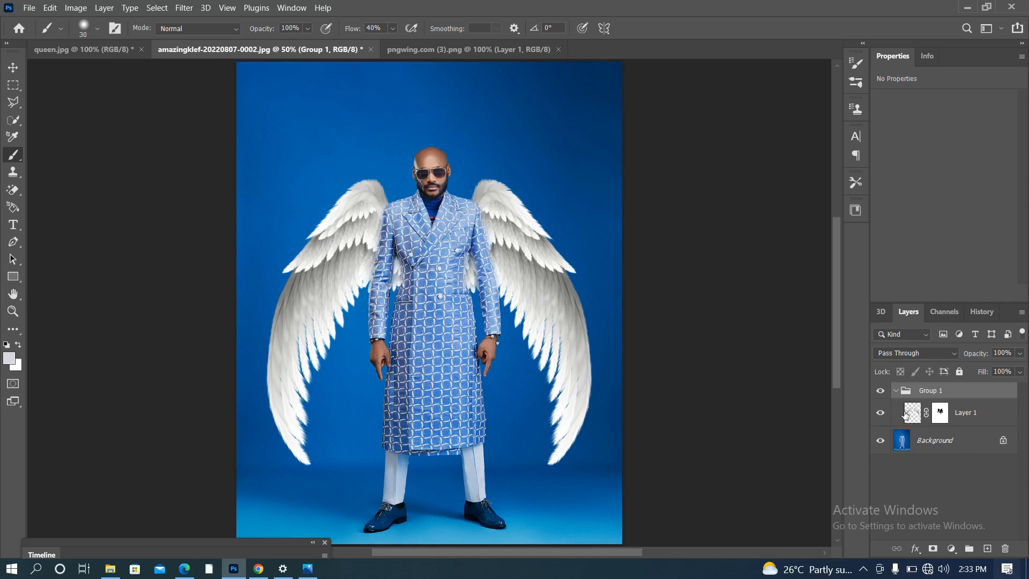
pyautogui.click(880, 390)
pyautogui.click(880, 391)
pyautogui.click(881, 413)
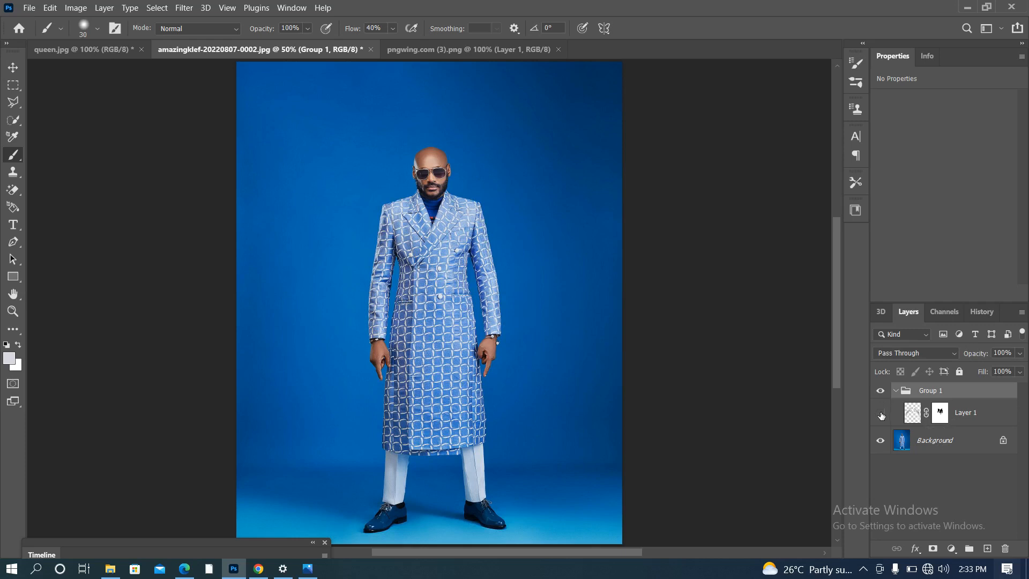
pyautogui.click(880, 413)
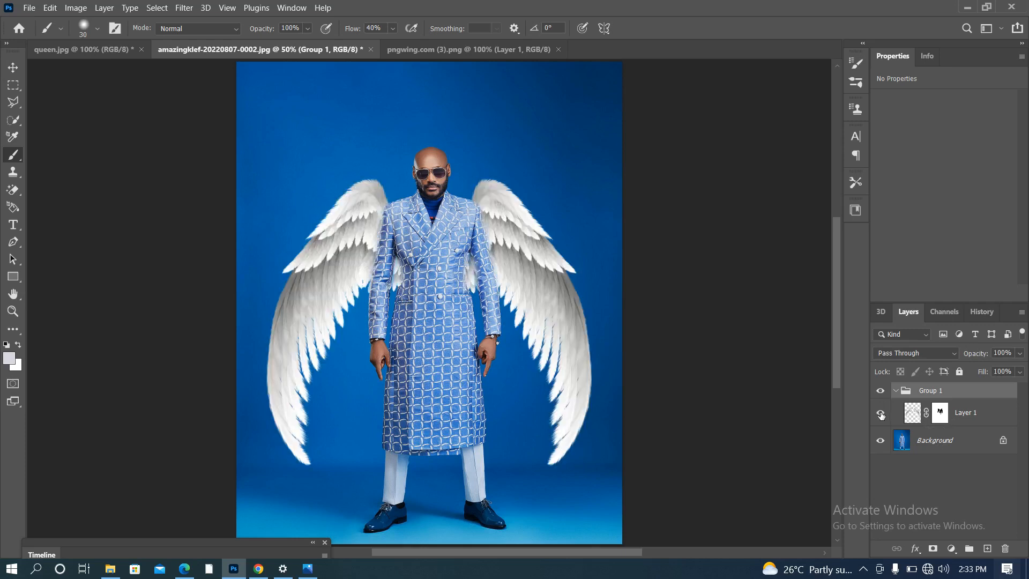
pyautogui.click(880, 413)
pyautogui.click(880, 413)
pyautogui.click(880, 413)
pyautogui.click(880, 414)
pyautogui.click(881, 414)
pyautogui.click(881, 413)
# Paint black on the wings layer with a 9 px brush along the inner and outer edges of the sleeve at the image's left.
pyautogui.click(968, 422)
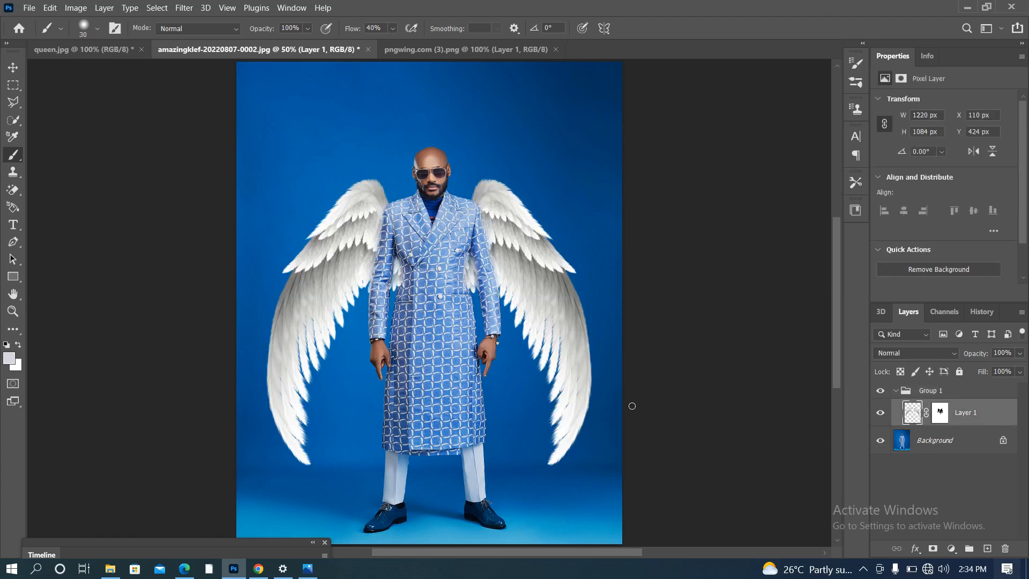
pyautogui.scroll(5, 394, 496)
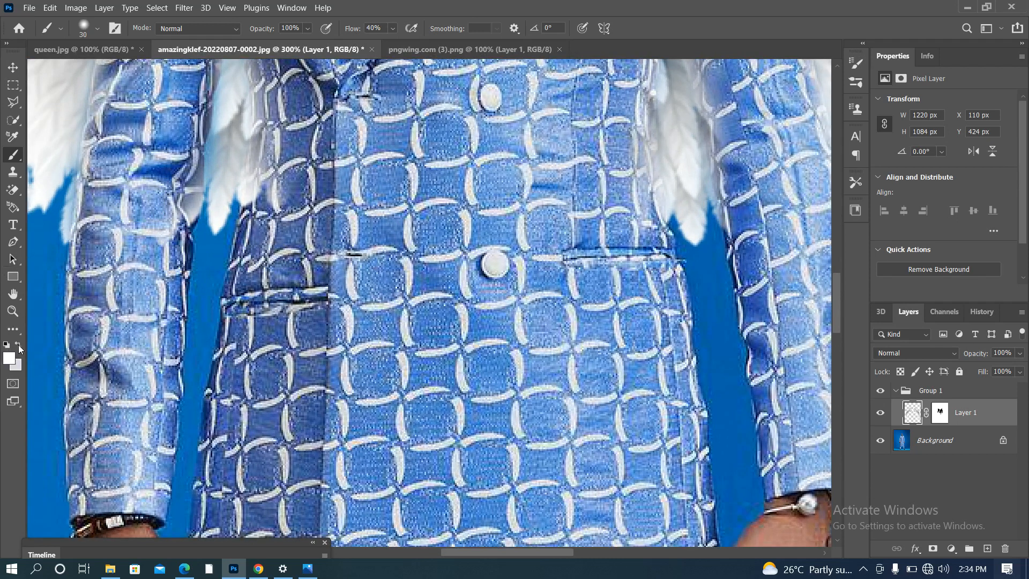
pyautogui.click(6, 346)
pyautogui.press('[')
pyautogui.press('[')
pyautogui.press('[')
pyautogui.moveTo(188, 171)
pyautogui.mouseDown()
pyautogui.moveTo(183, 211)
pyautogui.moveTo(177, 180)
pyautogui.moveTo(161, 191)
pyautogui.moveTo(167, 206)
pyautogui.moveTo(192, 159)
pyautogui.moveTo(192, 204)
pyautogui.mouseUp()
pyautogui.scroll(-2, 192, 204)
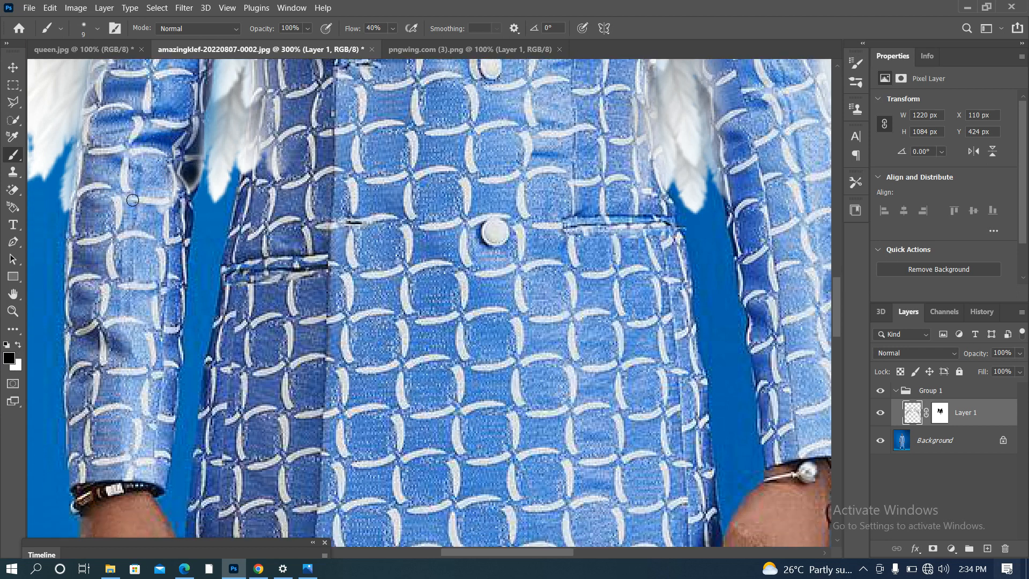
pyautogui.moveTo(95, 139)
pyautogui.mouseDown()
pyautogui.moveTo(85, 196)
pyautogui.moveTo(97, 69)
pyautogui.moveTo(86, 151)
pyautogui.mouseUp()
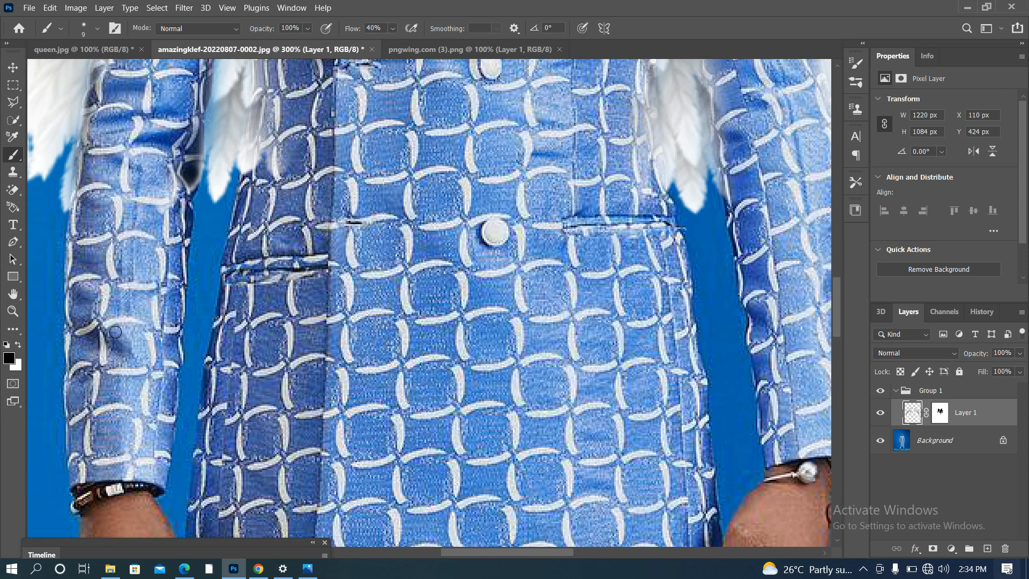
# Try to paint black on the wings layer along the torso edge beside the sleeve at the image's right.
pyautogui.hotkey('ctrl', '-')
pyautogui.hotkey('ctrl', '-')
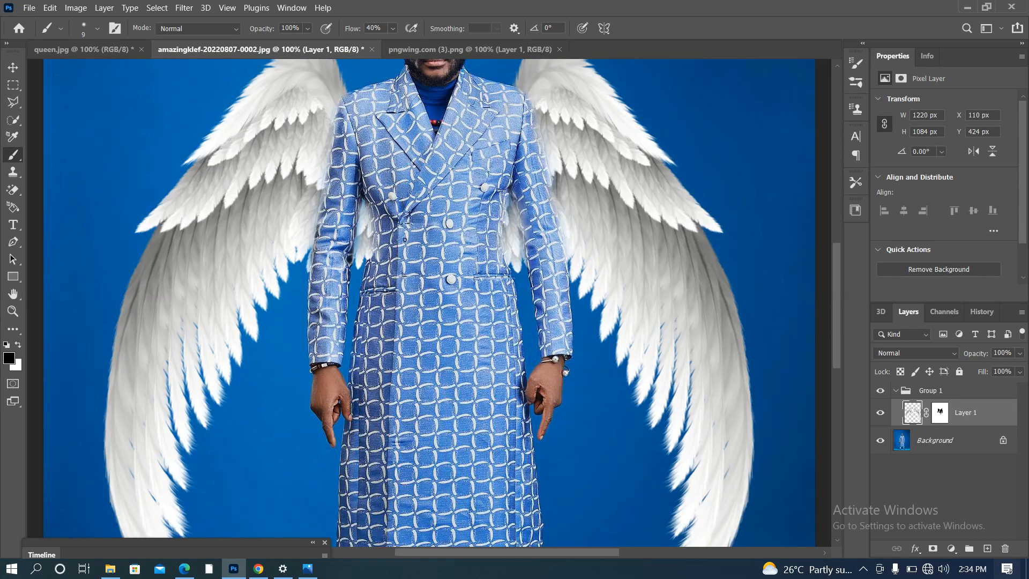
pyautogui.scroll(1, 415, 232)
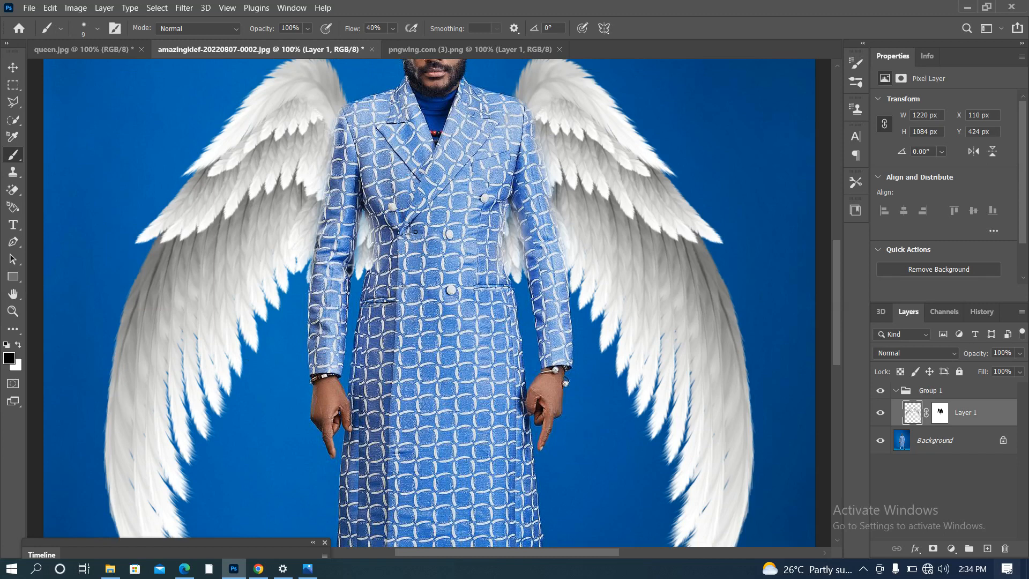
pyautogui.hotkey('ctrl', '+')
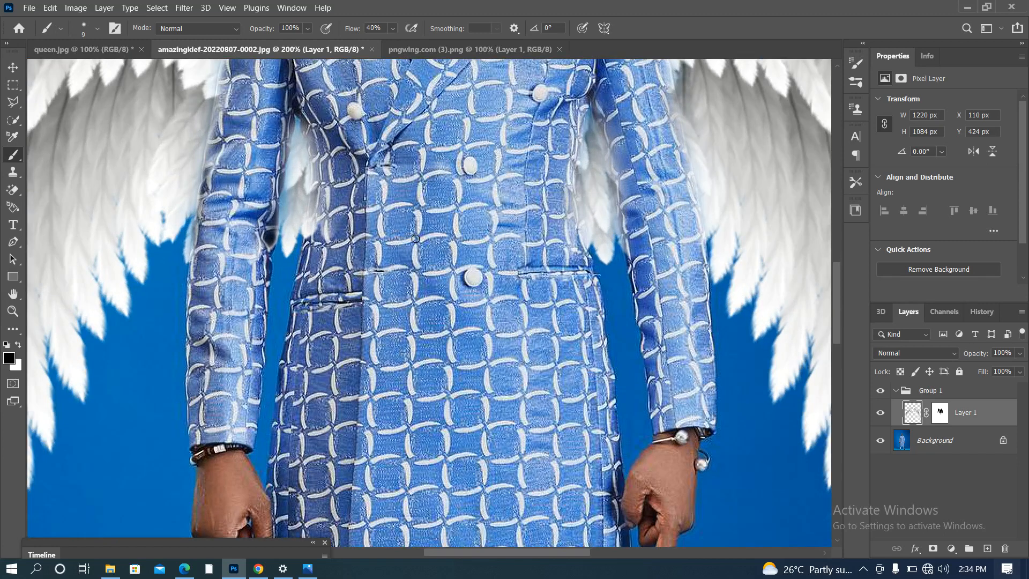
pyautogui.hotkey('ctrl', '+')
pyautogui.hotkey('ctrl', '+')
pyautogui.hotkey('ctrl', '+')
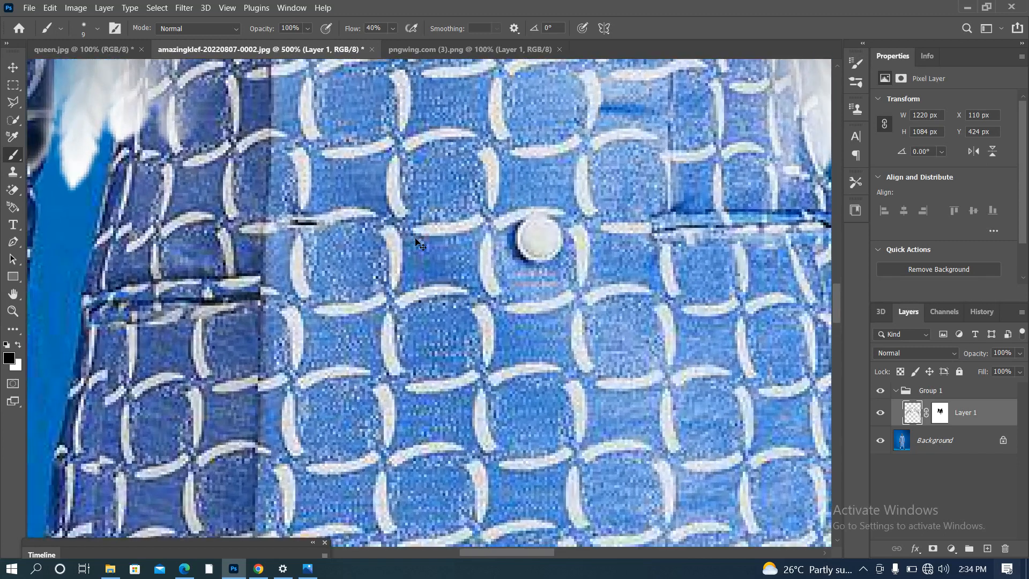
pyautogui.hotkey('ctrl', '-')
pyautogui.hotkey('ctrl', '-')
pyautogui.hotkey('ctrl', '-')
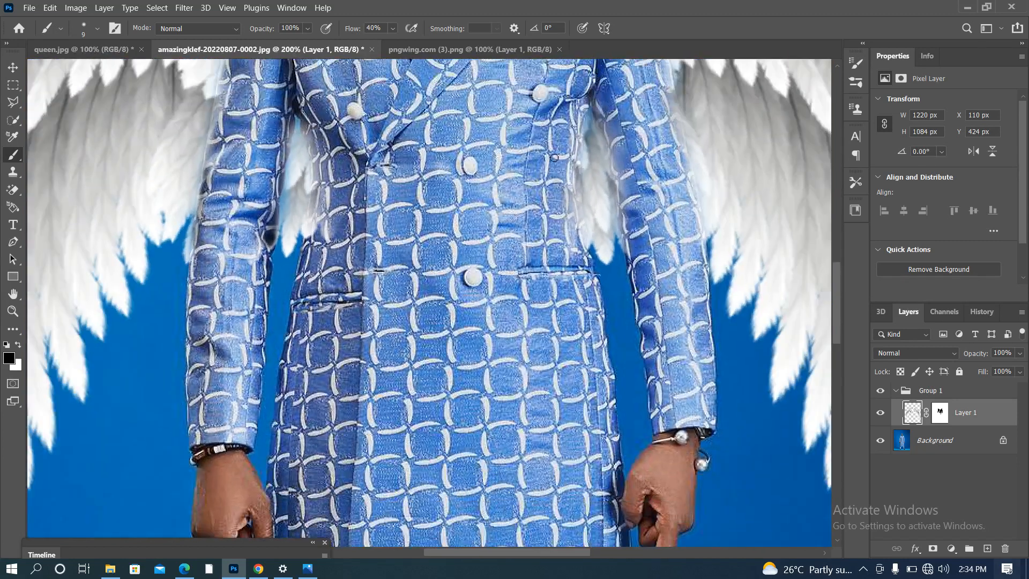
pyautogui.moveTo(567, 143)
pyautogui.mouseDown()
pyautogui.moveTo(559, 216)
pyautogui.moveTo(569, 152)
pyautogui.moveTo(574, 243)
pyautogui.mouseUp()
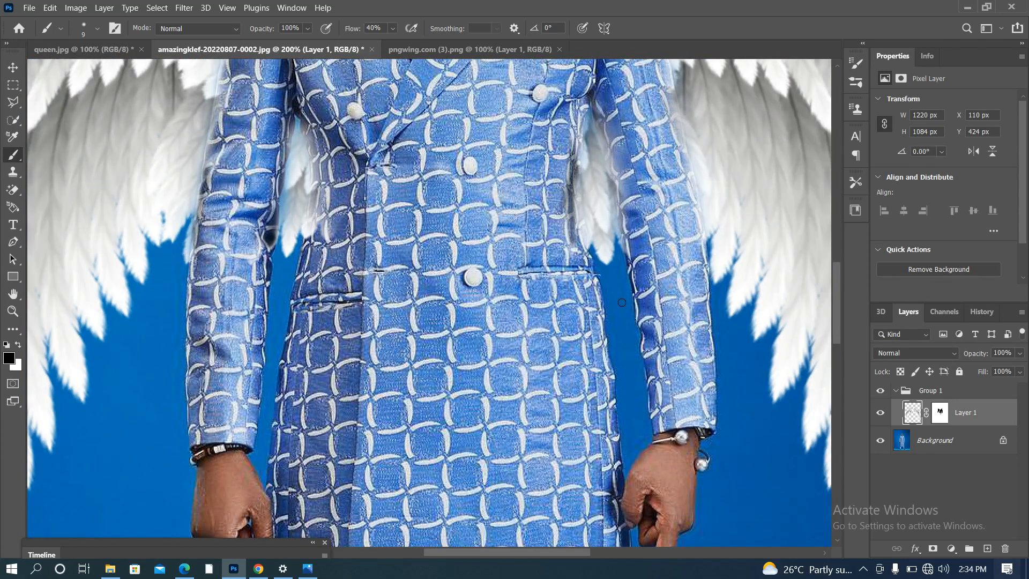
# Undo the latest strokes by returning to the first Brush Tool state after the layer visibility changes in the history.
pyautogui.click(982, 311)
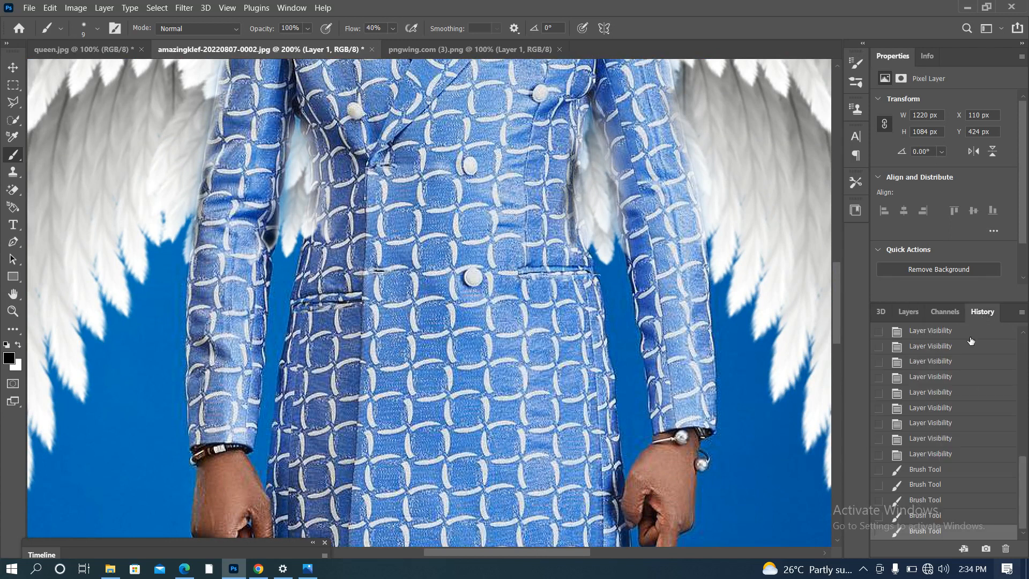
pyautogui.click(918, 470)
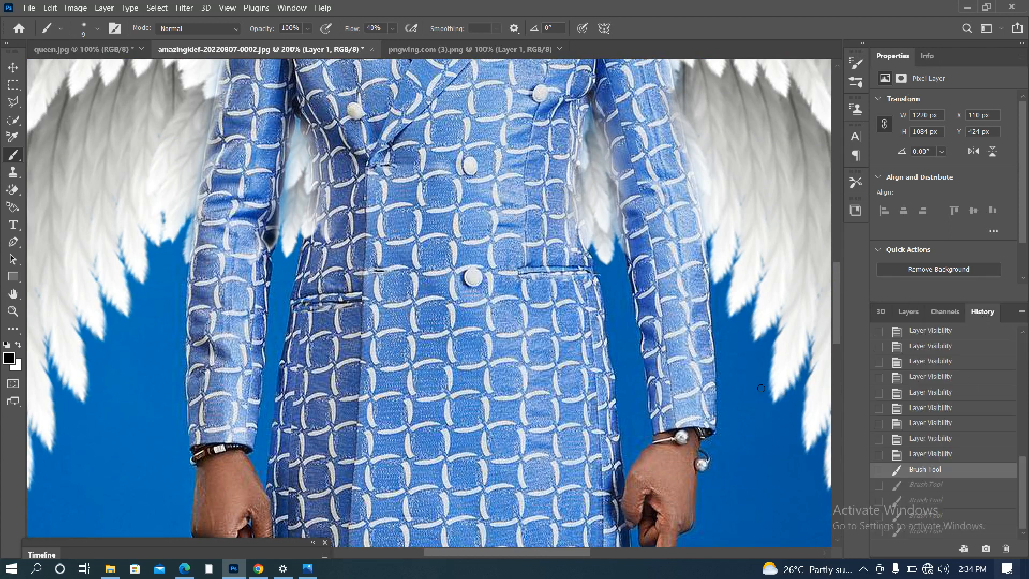
pyautogui.click(905, 313)
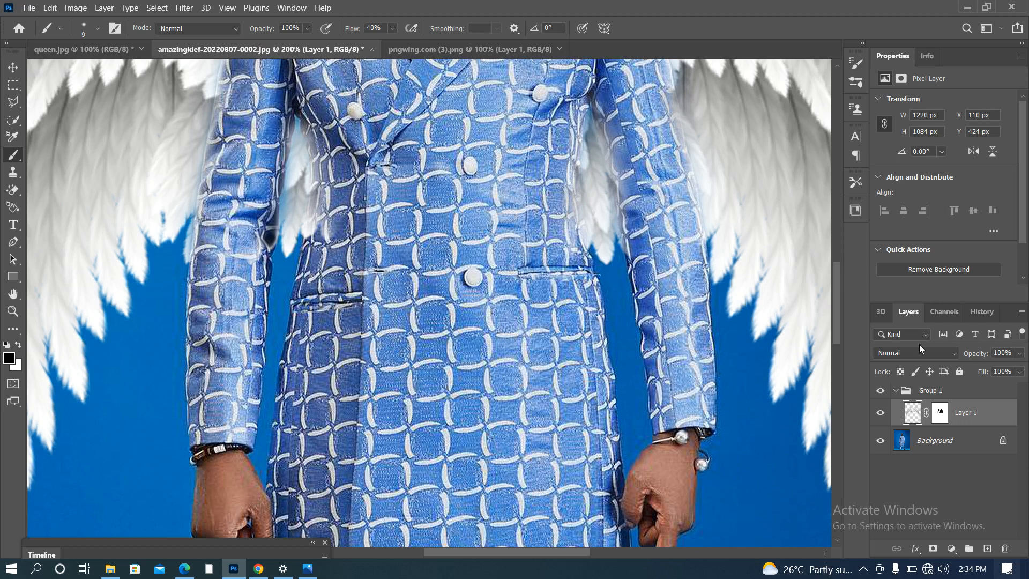
# Paint black on Layer 1's mask with the 9 px brush along the jacket's torso edge at the image's right.
pyautogui.click(938, 417)
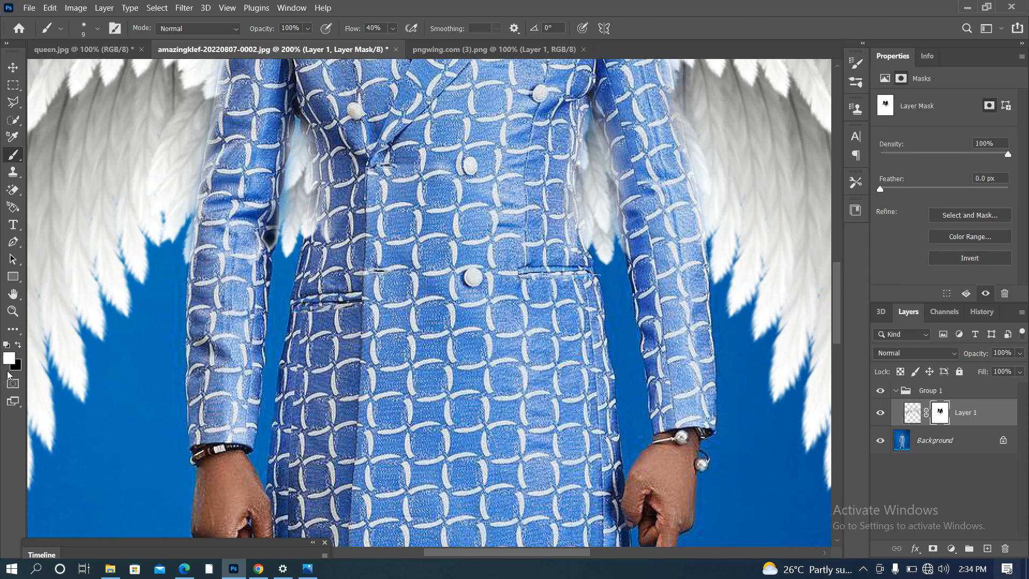
pyautogui.click(19, 346)
pyautogui.moveTo(573, 125)
pyautogui.mouseDown()
pyautogui.moveTo(579, 247)
pyautogui.moveTo(566, 166)
pyautogui.moveTo(576, 126)
pyautogui.moveTo(578, 170)
pyautogui.moveTo(583, 104)
pyautogui.moveTo(580, 127)
pyautogui.mouseUp()
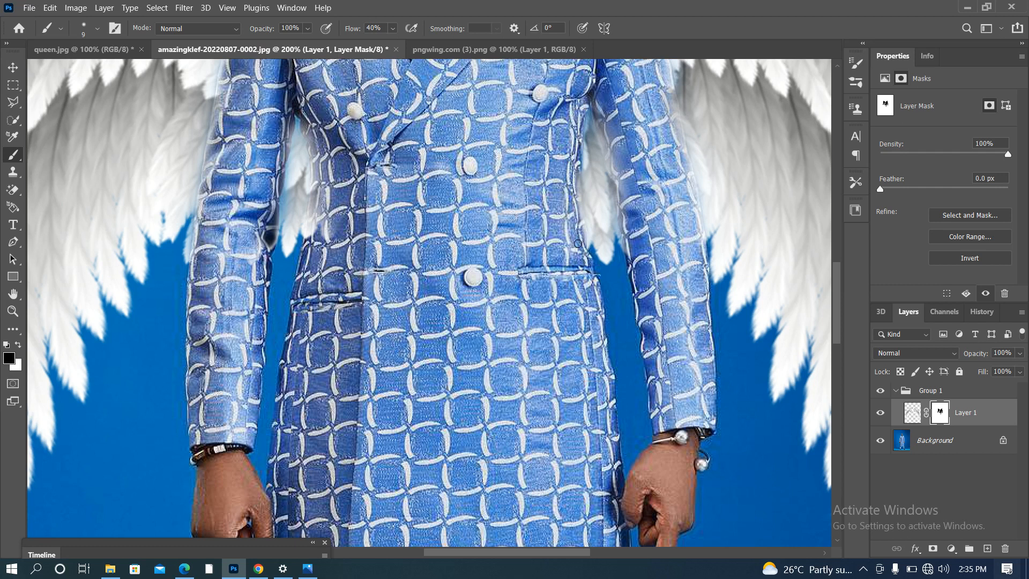
pyautogui.moveTo(572, 167); pyautogui.dragTo(581, 240)
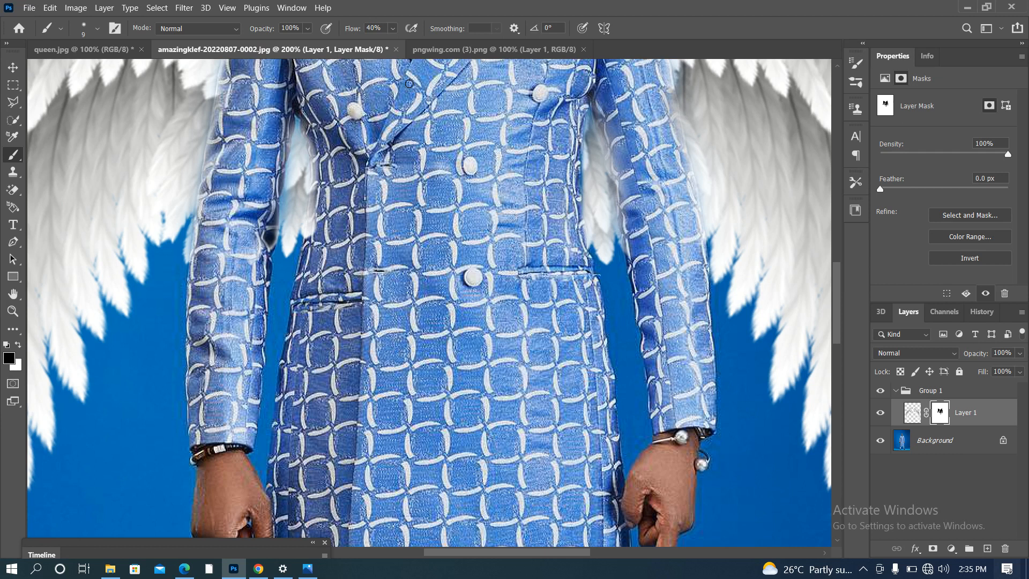
# Try to paint black on the mask along the outer edge of the sleeve at the image's left, and undo that stroke.
pyautogui.scroll(1, 539, 164)
pyautogui.scroll(5, 541, 162)
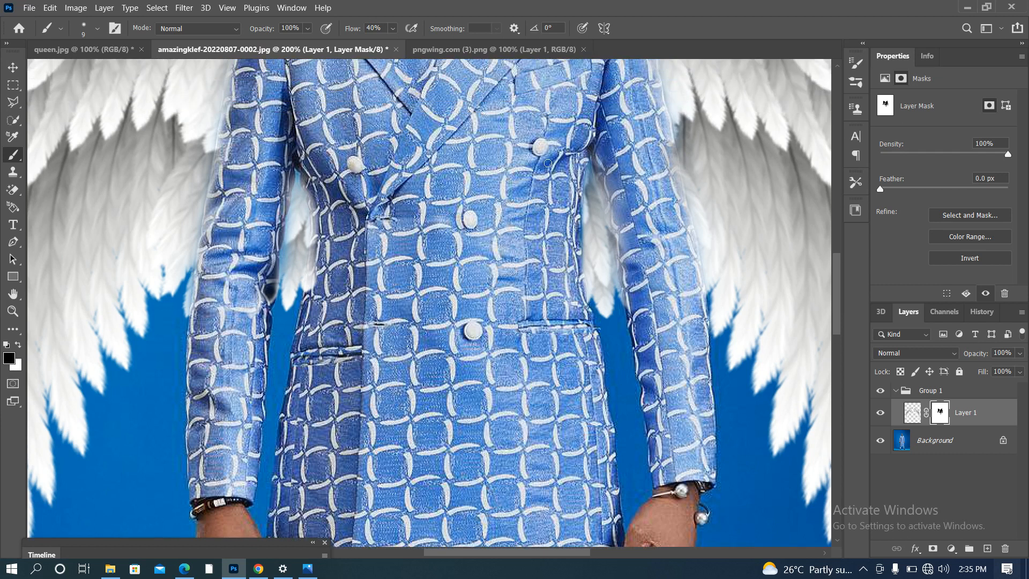
pyautogui.scroll(3, 608, 162)
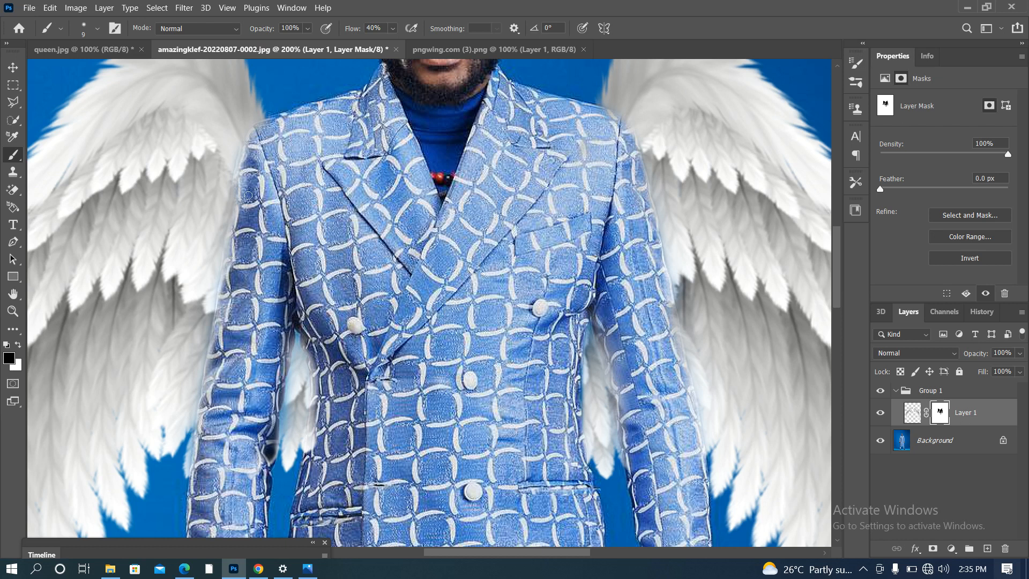
pyautogui.moveTo(243, 190); pyautogui.dragTo(206, 361)
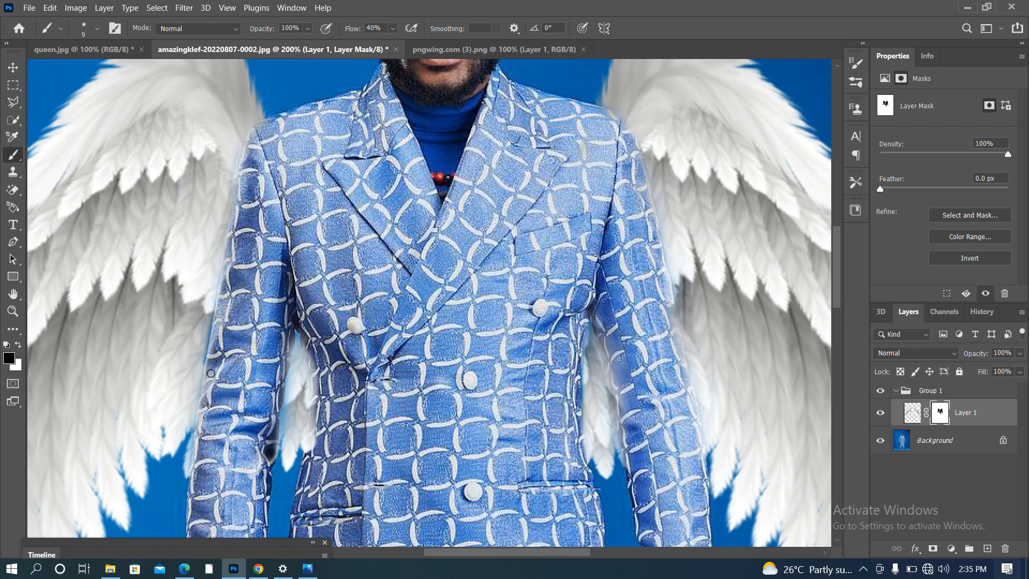
pyautogui.click(967, 317)
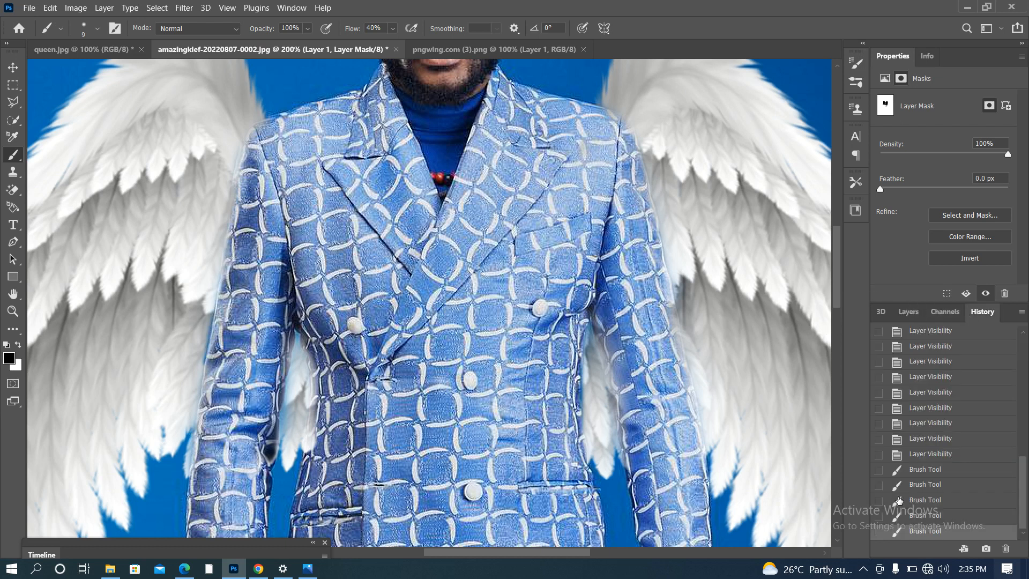
pyautogui.click(915, 515)
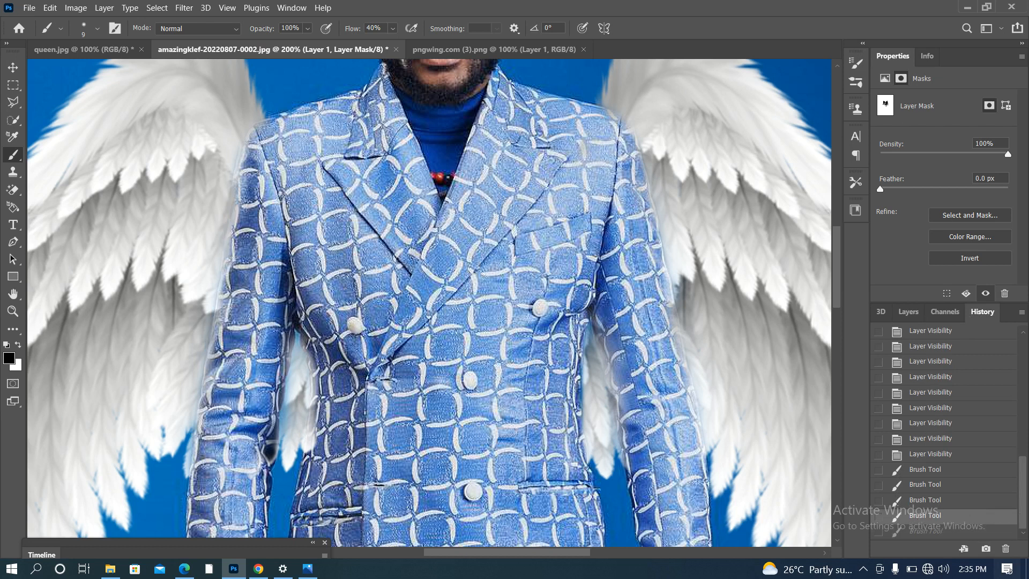
# Repaint black on the mask along the outer upper edge of the sleeve at the image's left.
pyautogui.moveTo(236, 222); pyautogui.dragTo(211, 363)
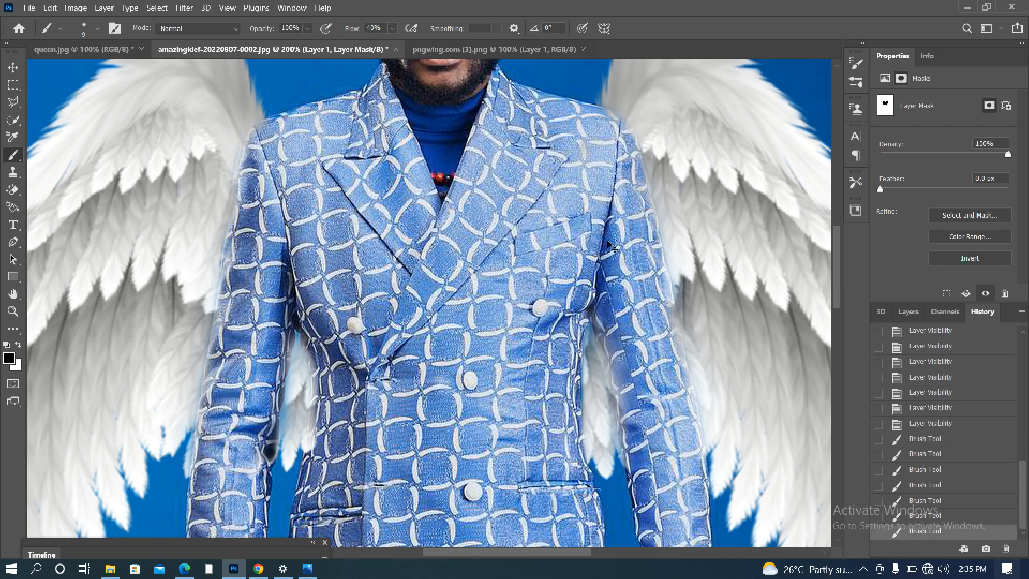
pyautogui.hotkey('ctrl', '-')
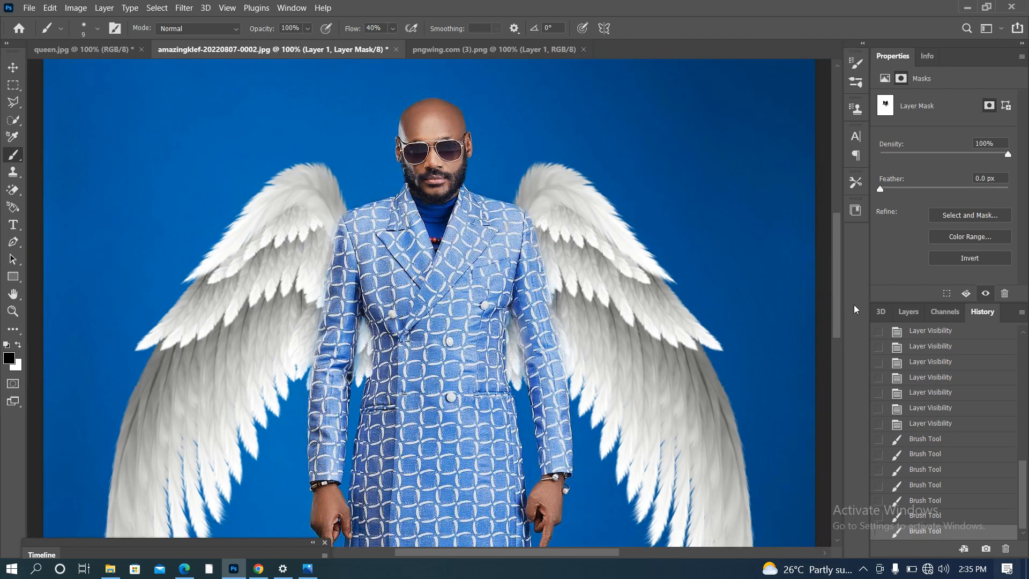
pyautogui.click(903, 314)
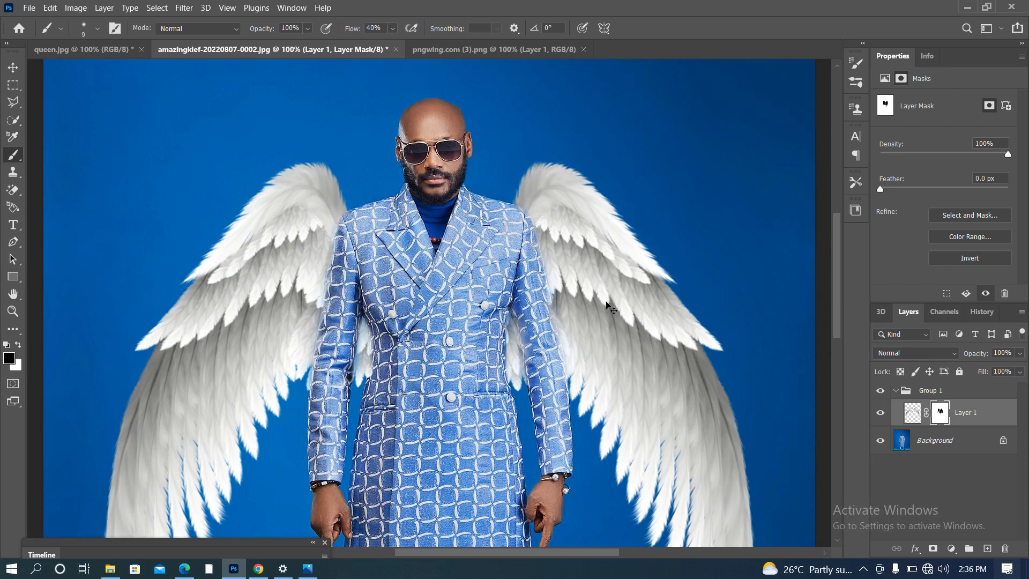
# Merge all visible layers, including the masked wings, into the Background layer.
pyautogui.hotkey('ctrl', '-')
pyautogui.hotkey('ctrl', '-')
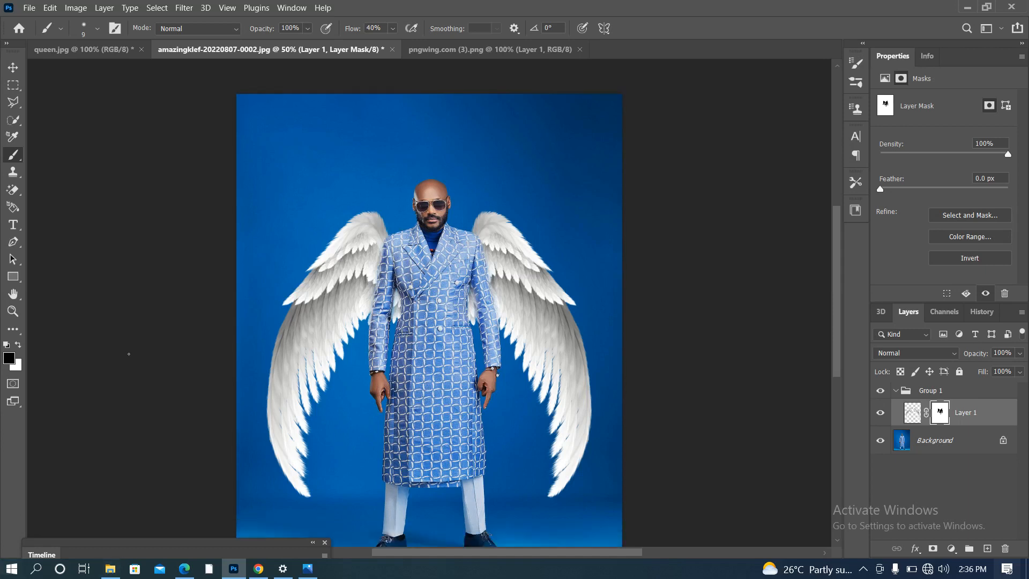
pyautogui.scroll(-3, 491, 359)
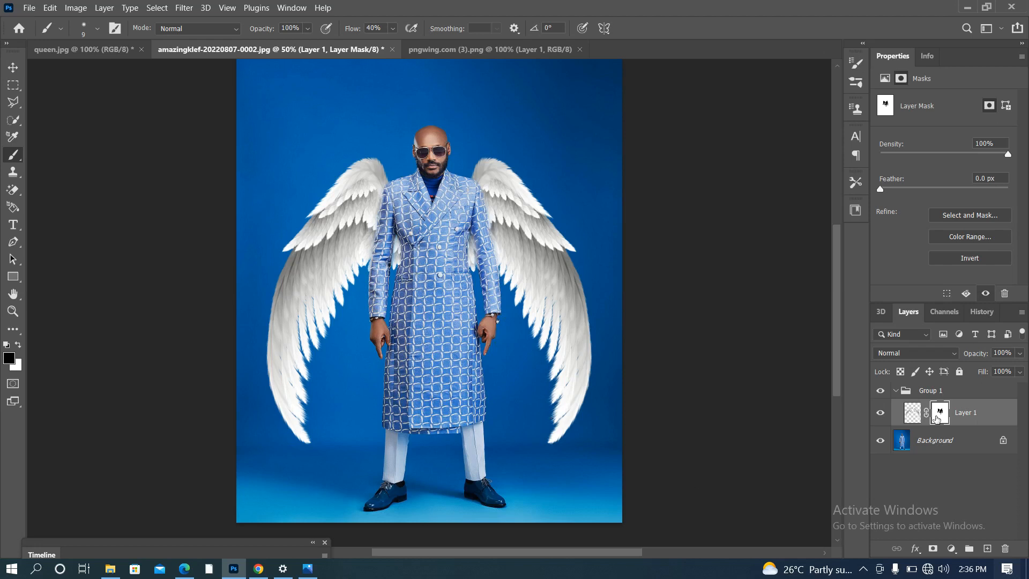
pyautogui.rightClick(973, 409)
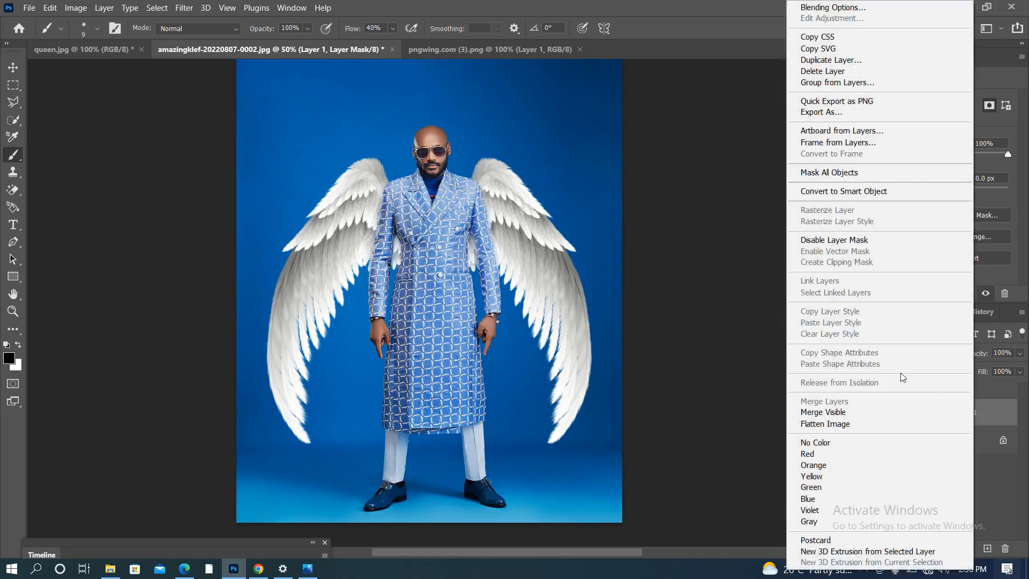
pyautogui.click(842, 412)
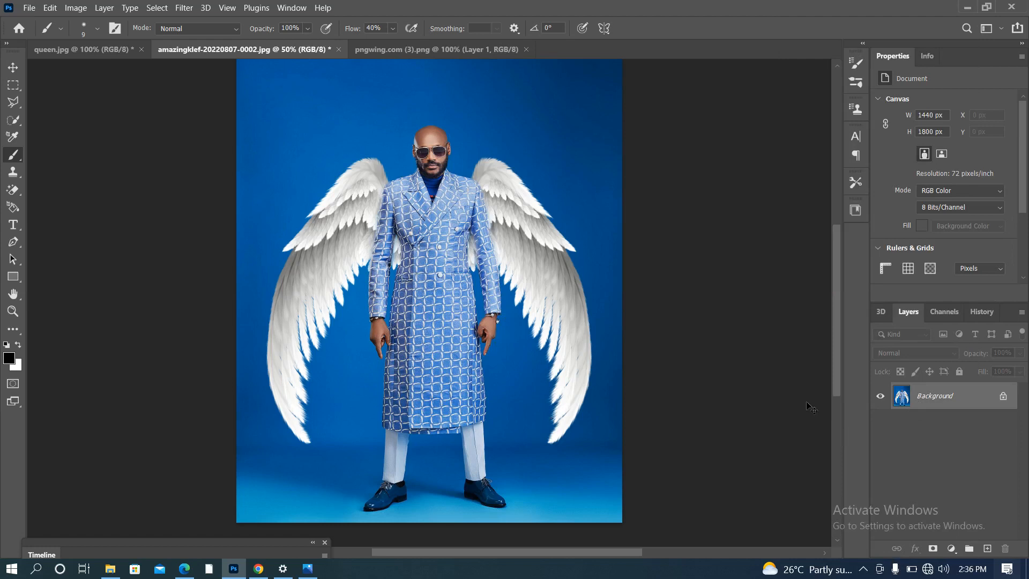
# Apply Color Balance to the merged image, shifting the midtones from yellow toward blue with Preserve Luminosity on.
pyautogui.hotkey('ctrl', 'b')
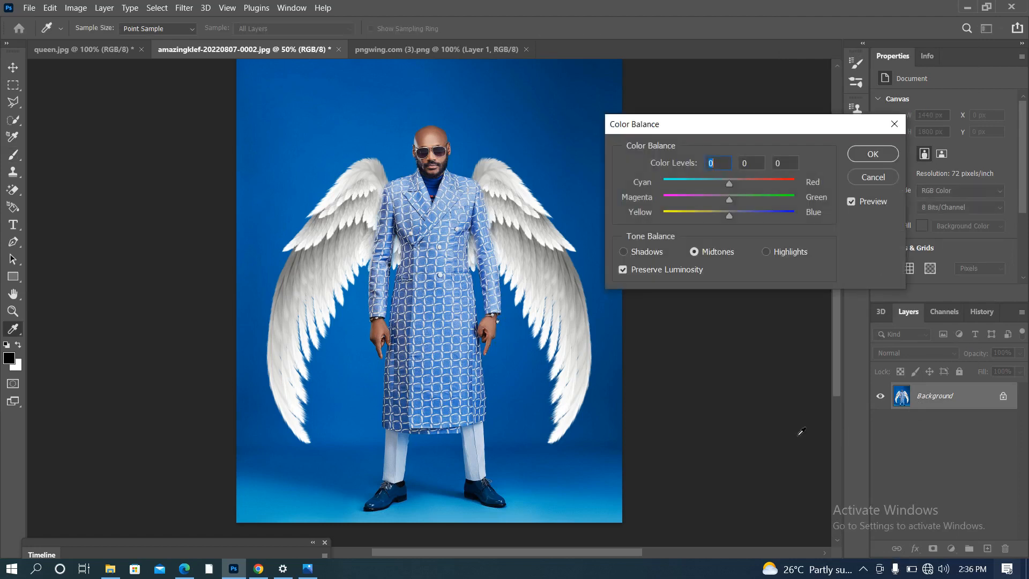
pyautogui.moveTo(724, 219); pyautogui.dragTo(762, 216)
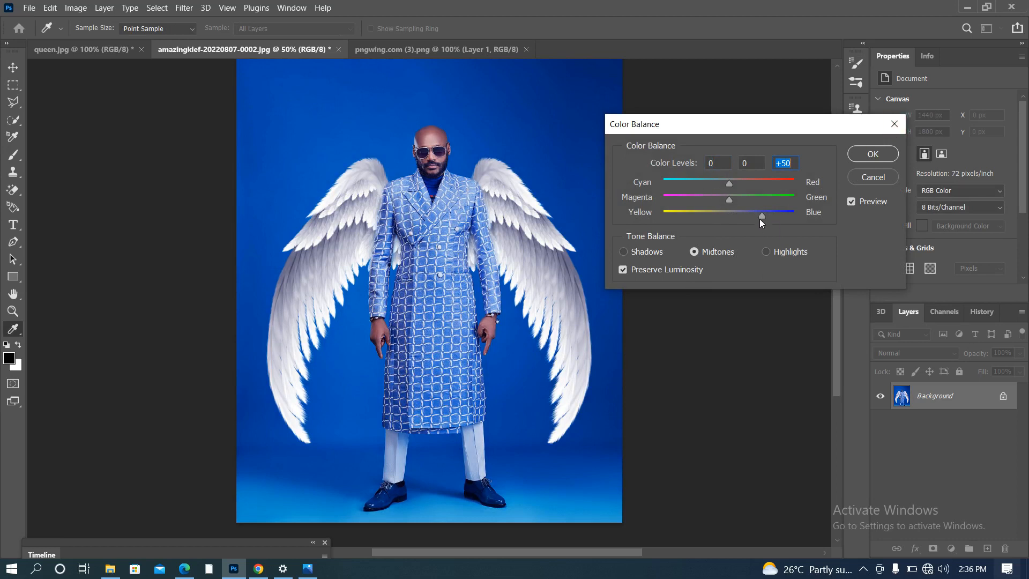
pyautogui.moveTo(761, 217)
pyautogui.mouseDown()
pyautogui.moveTo(702, 208)
pyautogui.moveTo(754, 212)
pyautogui.mouseUp()
pyautogui.click(874, 155)
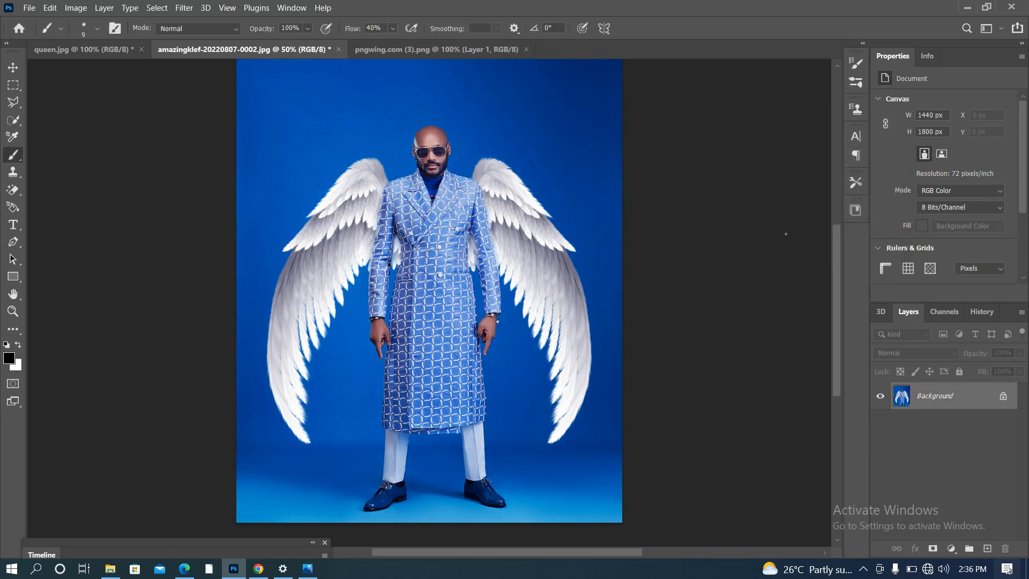
pyautogui.scroll(1, 665, 309)
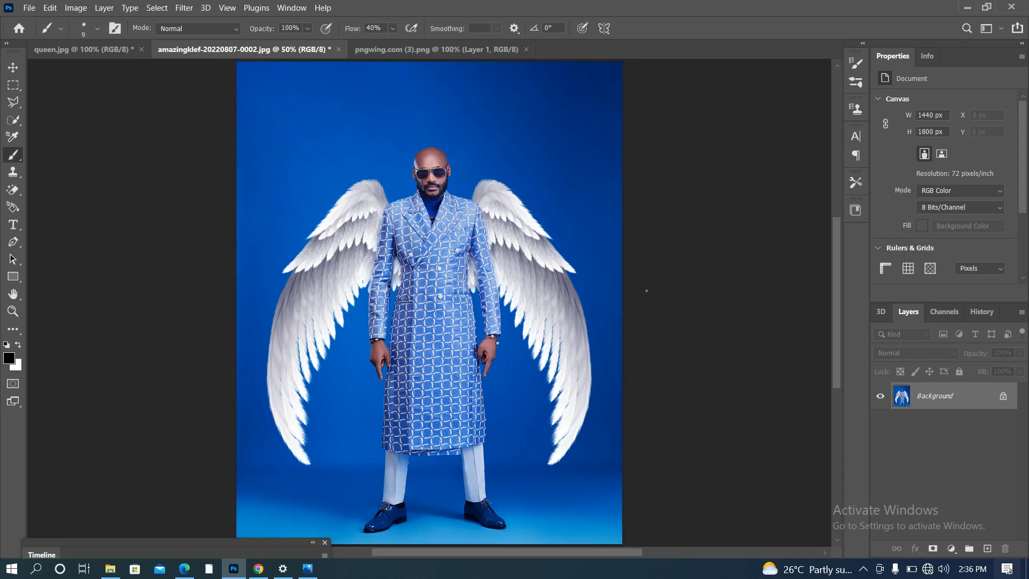